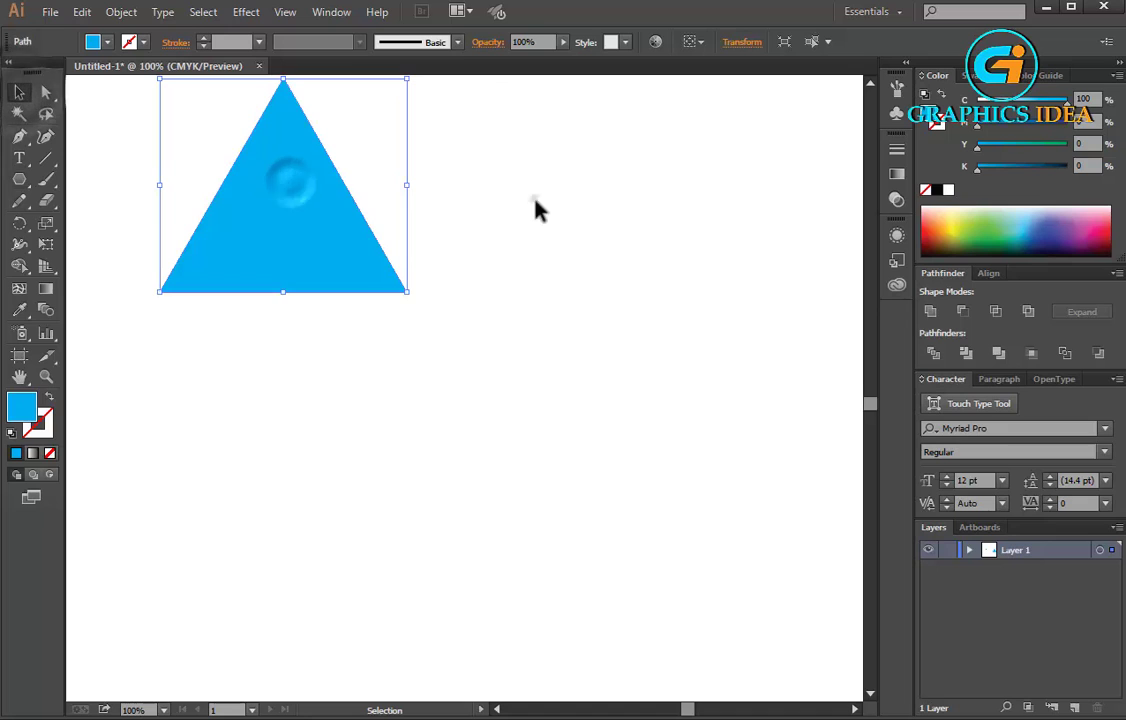
# - Move the blue triangle to the middle of the canvas, rotate it 180° to point downward and narrow it slightly
pyautogui.moveTo(353, 242); pyautogui.dragTo(530, 432)
pyautogui.moveTo(480, 396); pyautogui.dragTo(443, 387)
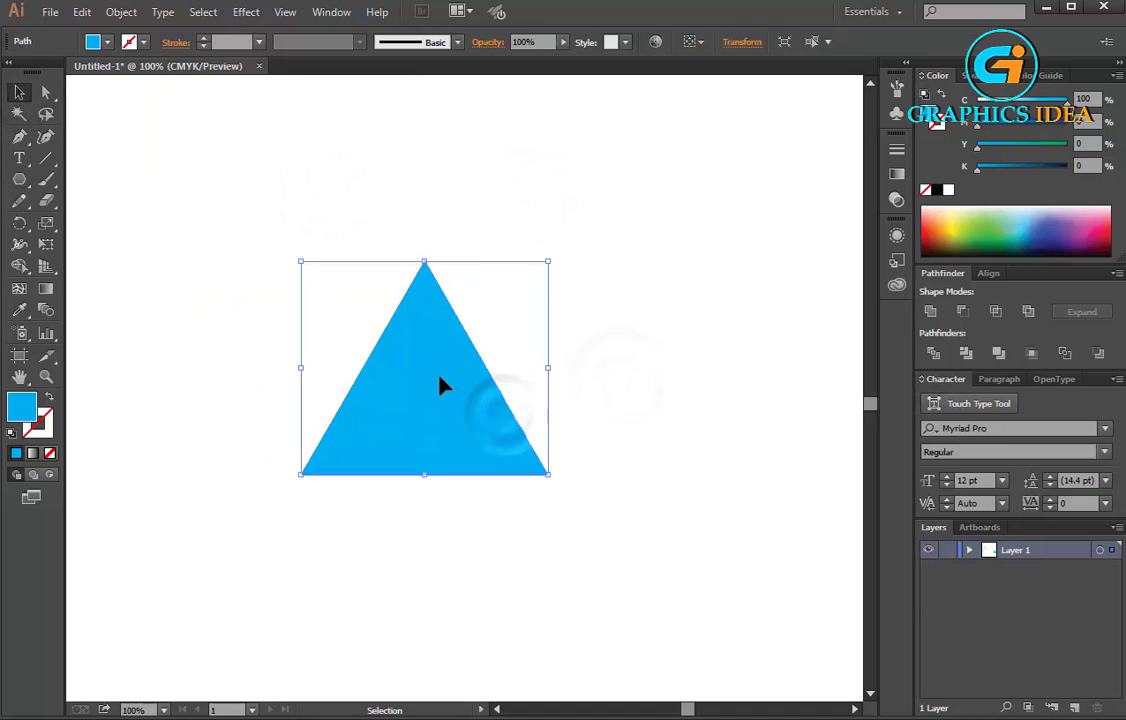
pyautogui.moveTo(553, 255); pyautogui.dragTo(145, 556)
pyautogui.moveTo(548, 367); pyautogui.dragTo(533, 370)
pyautogui.click(590, 343)
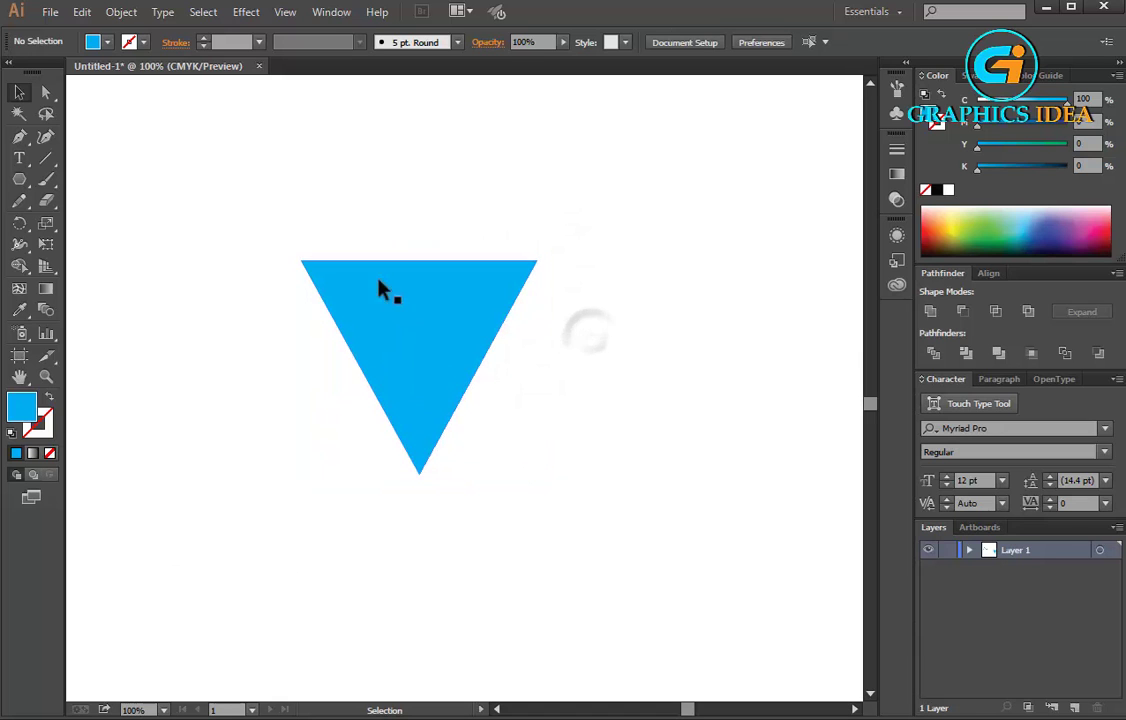
# - Add an anchor point at the midpoint of the triangle's top edge and move it straight down to form a V-shaped notch
pyautogui.click(387, 289)
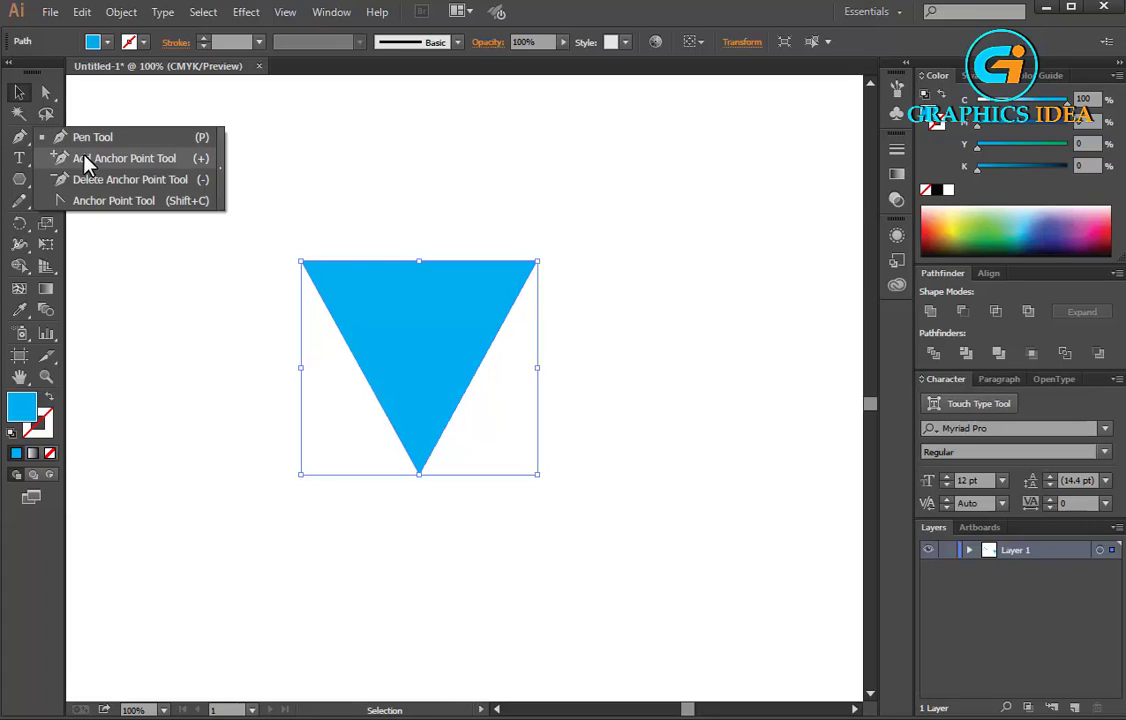
pyautogui.click(85, 160)
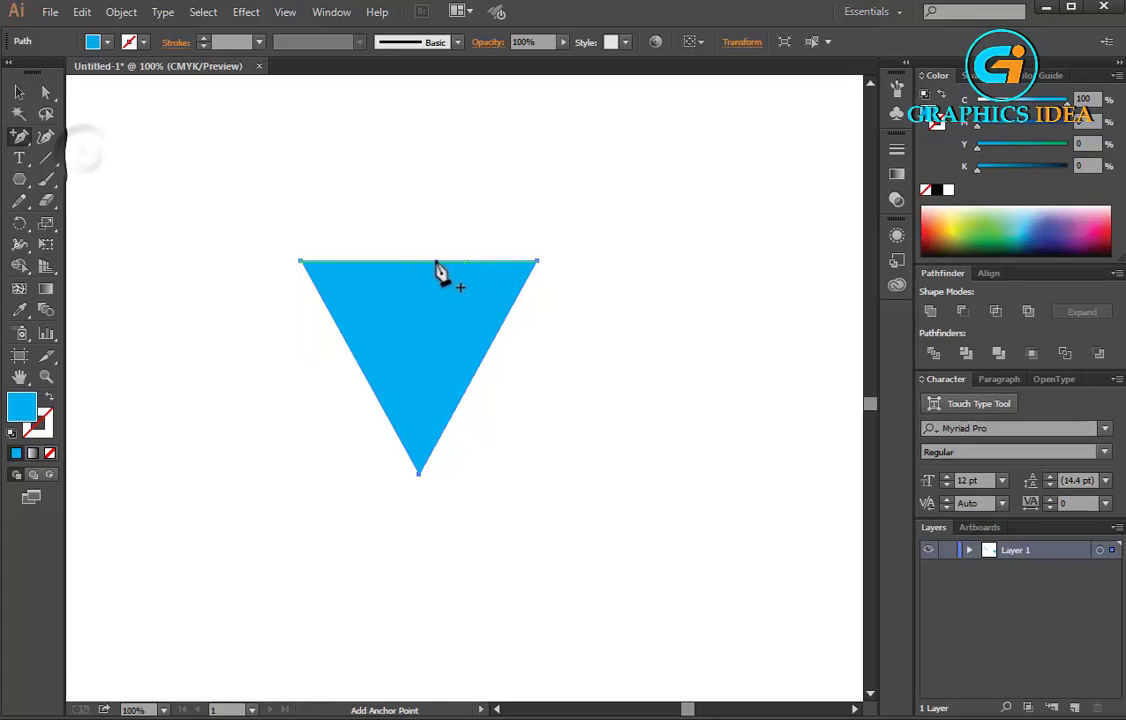
pyautogui.click(419, 262)
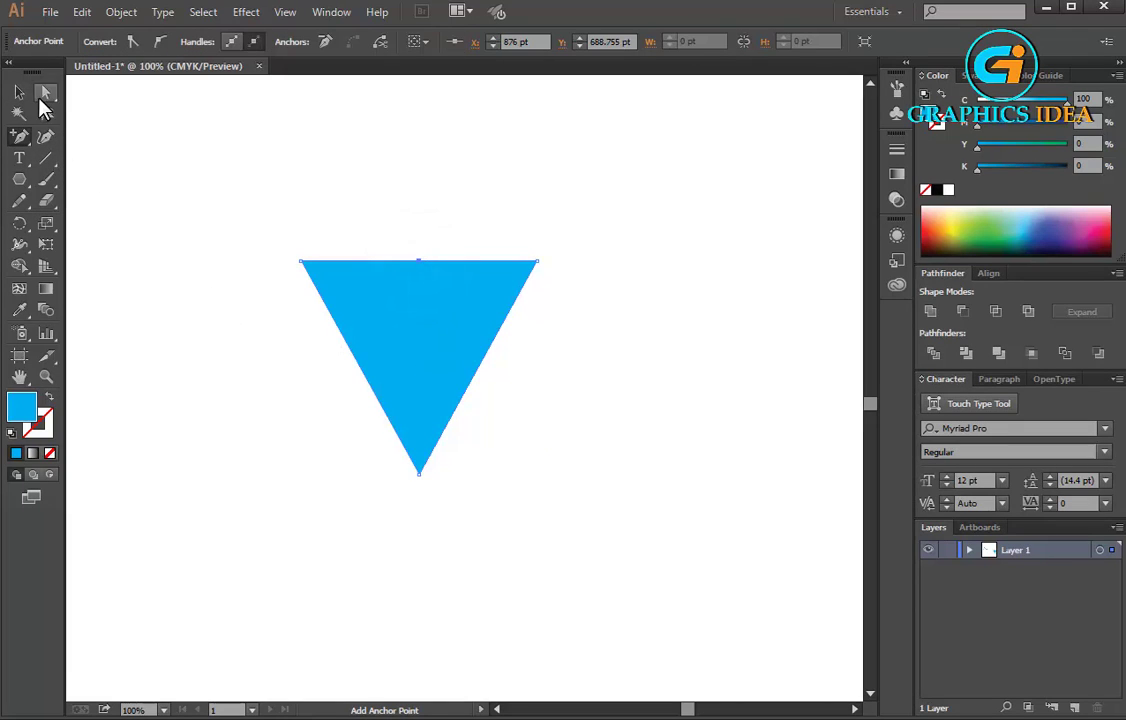
pyautogui.moveTo(375, 224); pyautogui.dragTo(425, 283)
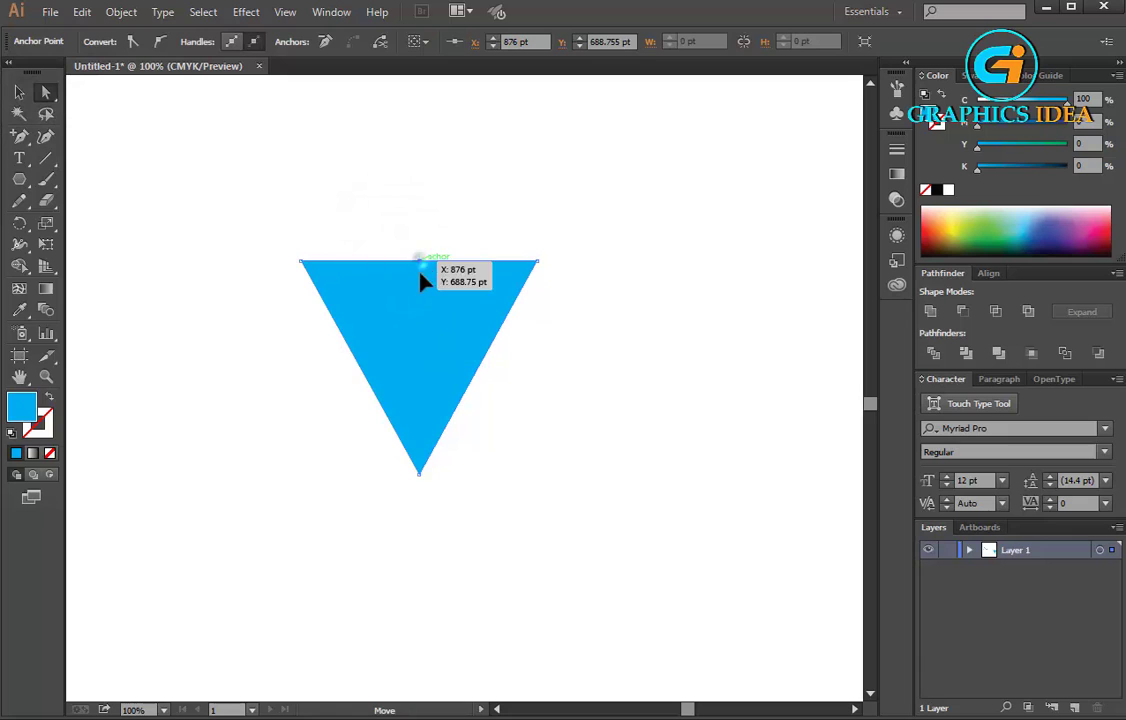
pyautogui.moveTo(420, 340); pyautogui.dragTo(420, 314)
pyautogui.click(591, 339)
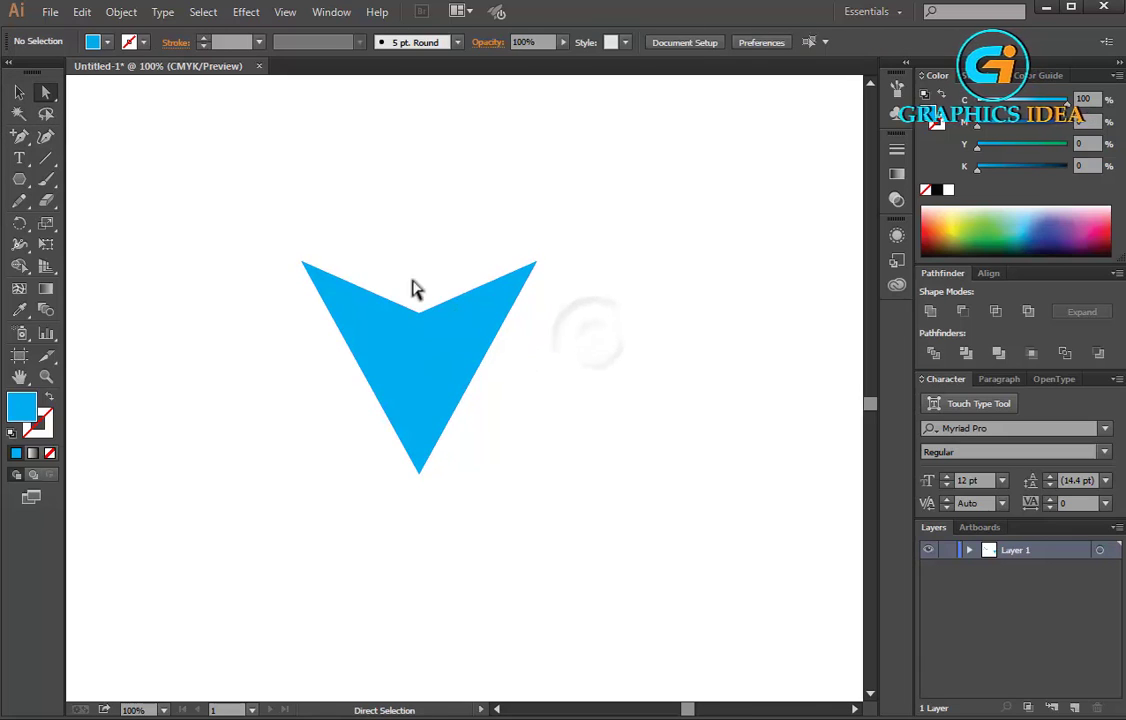
# - Draw a narrow vertical rectangle through the notched shape and align both objects by their horizontal centers
pyautogui.click(18, 170)
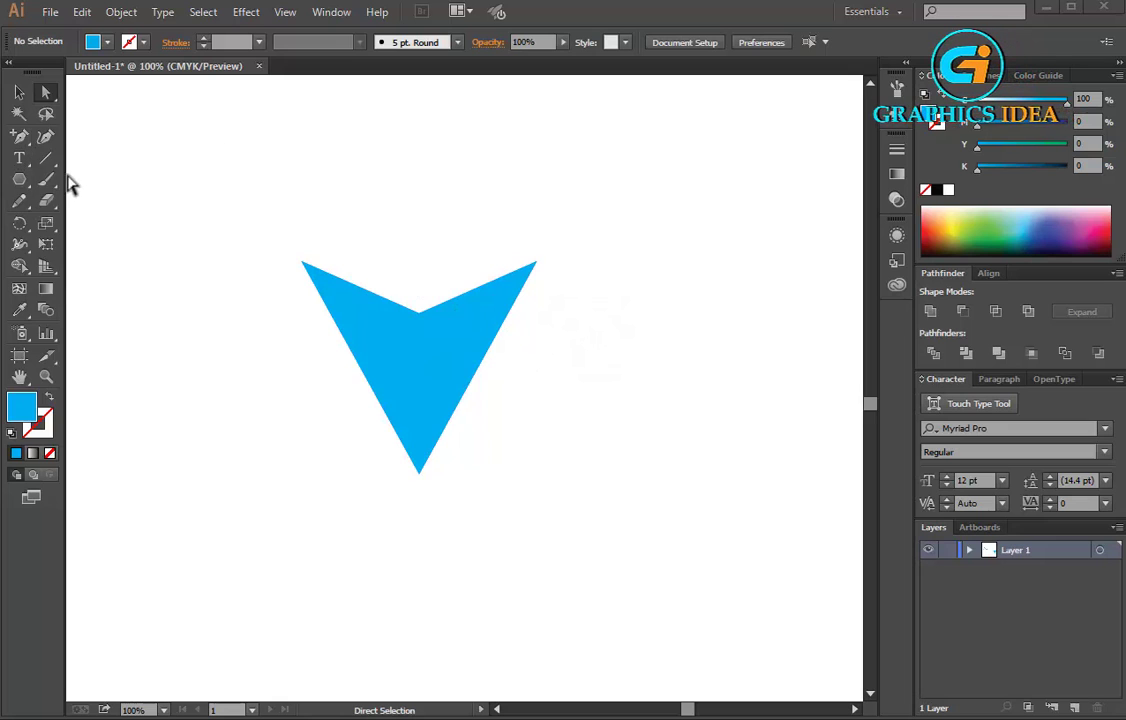
pyautogui.moveTo(19, 179); pyautogui.dragTo(100, 178)
pyautogui.moveTo(401, 274); pyautogui.dragTo(413, 501)
pyautogui.click(19, 93)
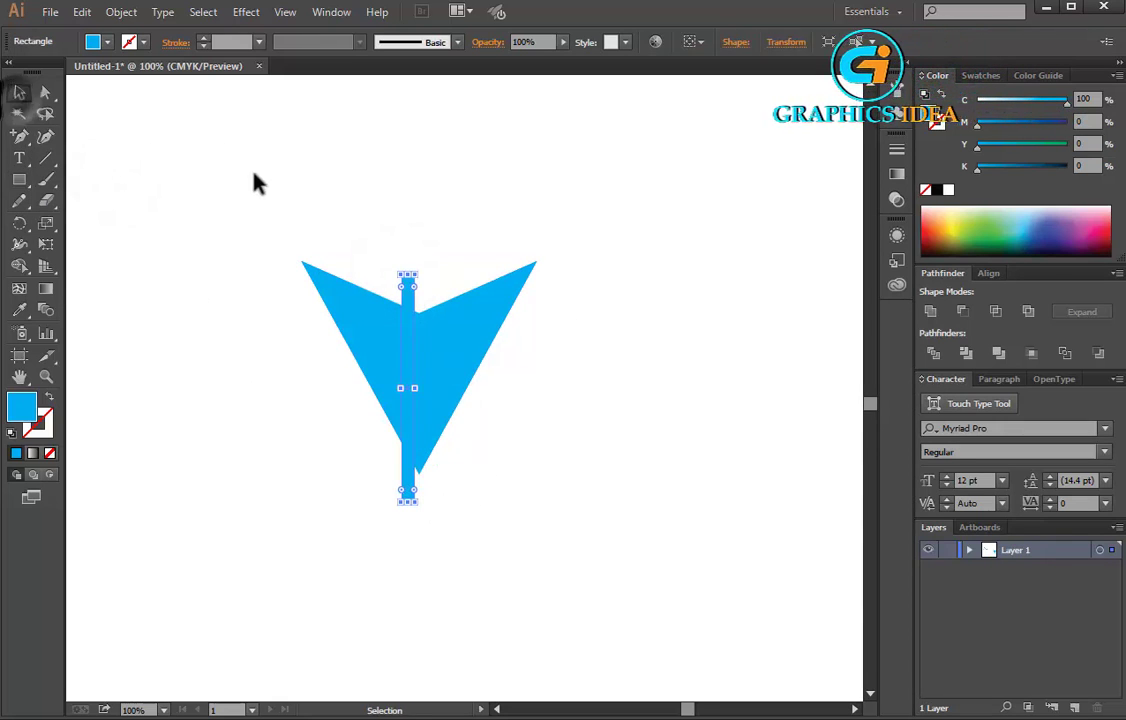
pyautogui.moveTo(342, 246); pyautogui.dragTo(505, 475)
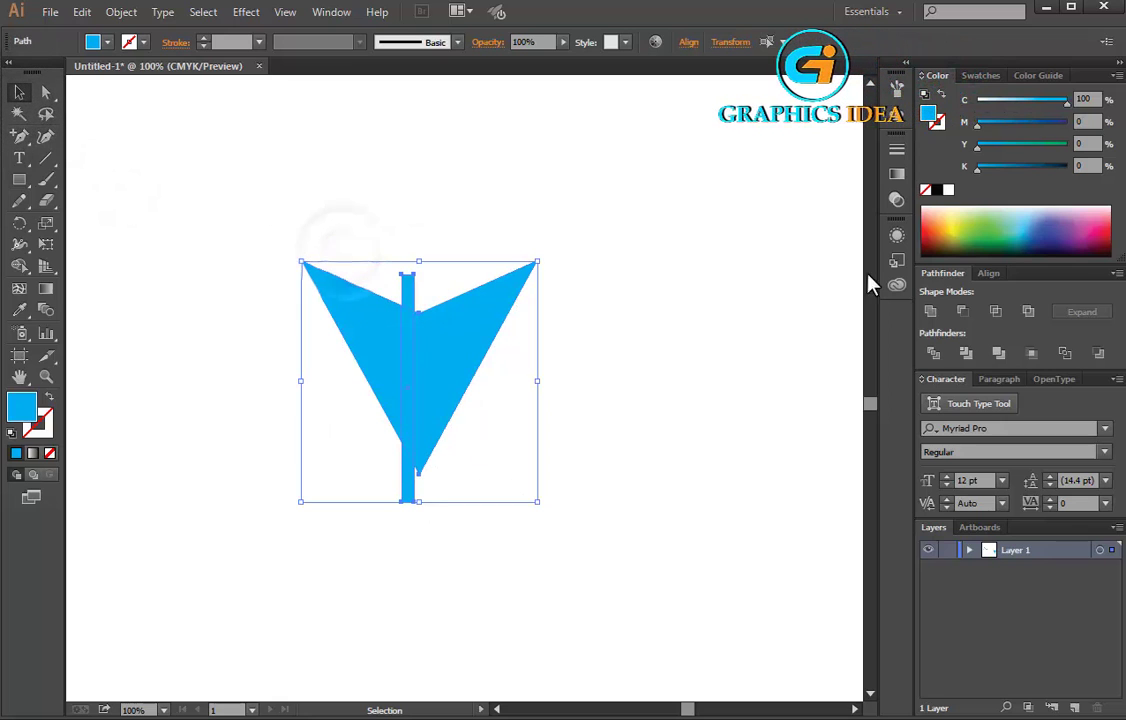
pyautogui.click(990, 274)
pyautogui.click(963, 312)
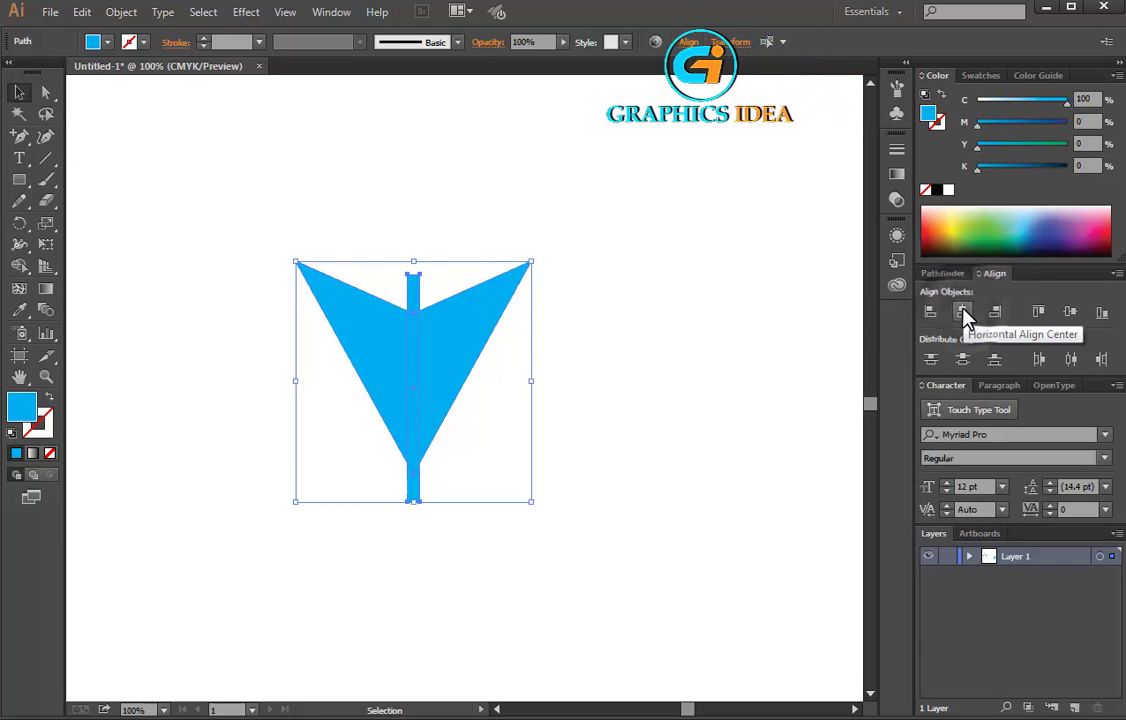
# - Subtract the vertical rectangle from the notched shape with Minus Front to split it into two halves
pyautogui.click(943, 273)
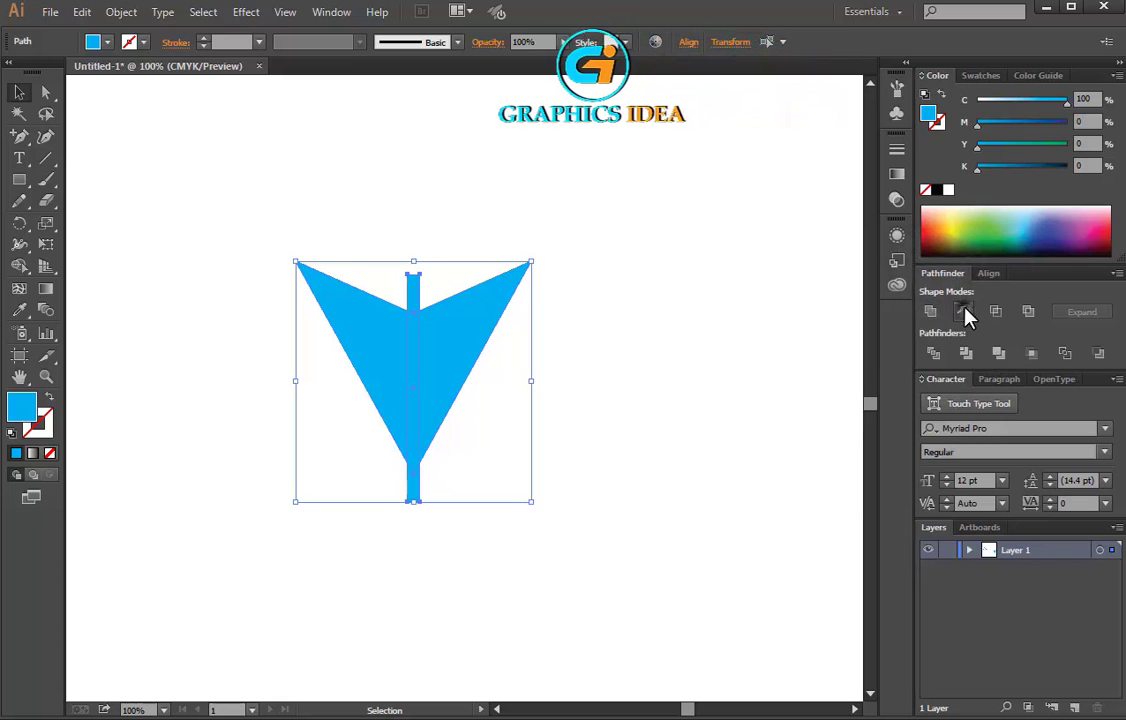
pyautogui.click(962, 311)
pyautogui.click(703, 293)
pyautogui.click(452, 357)
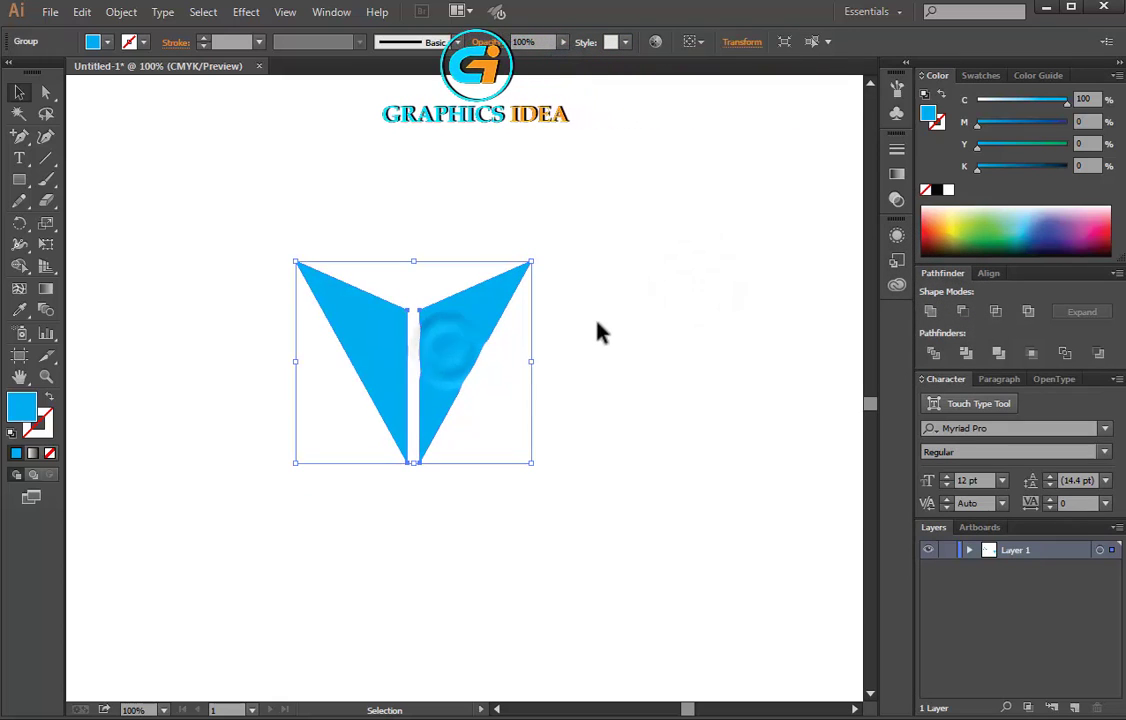
pyautogui.click(598, 332)
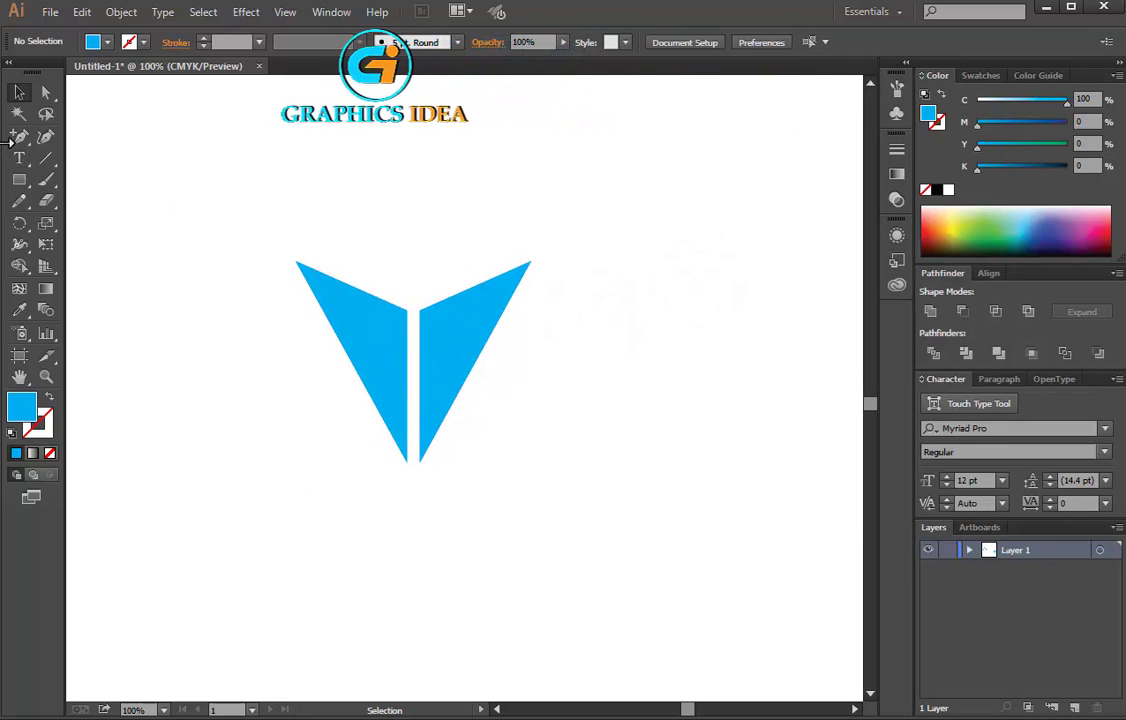
# - Draw a closed three-point shape with the Pen tool beside the left half, leaving a parallel gap along its outer edge
pyautogui.moveTo(19, 136); pyautogui.dragTo(78, 126)
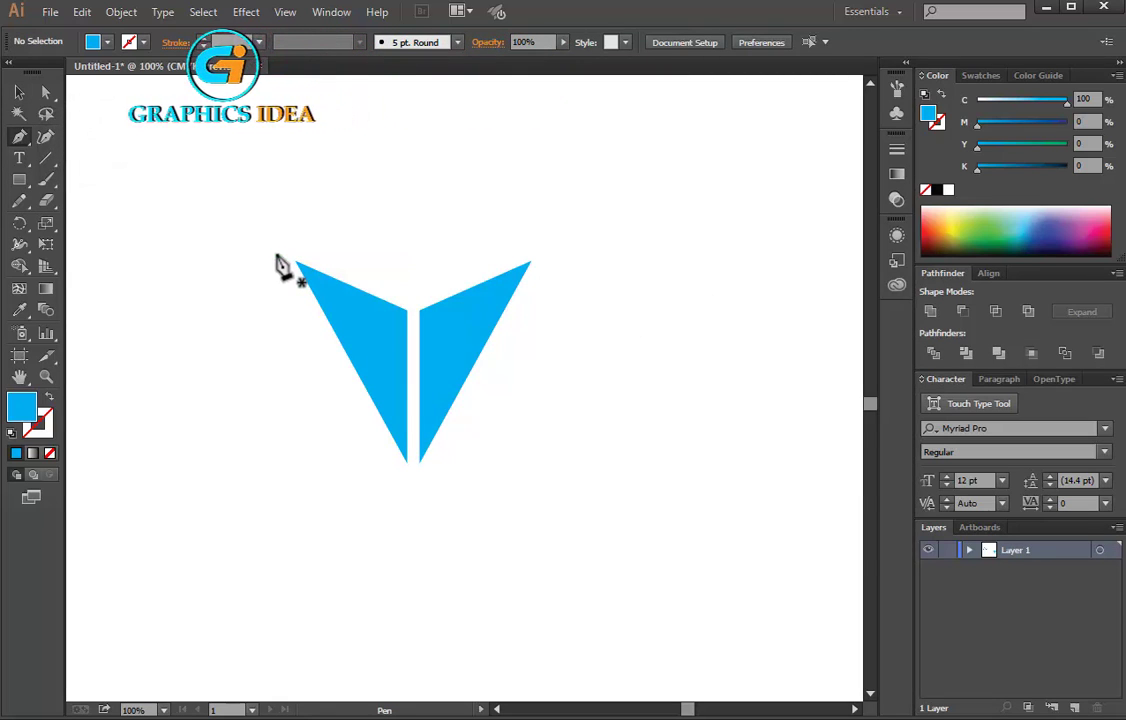
pyautogui.click(280, 262)
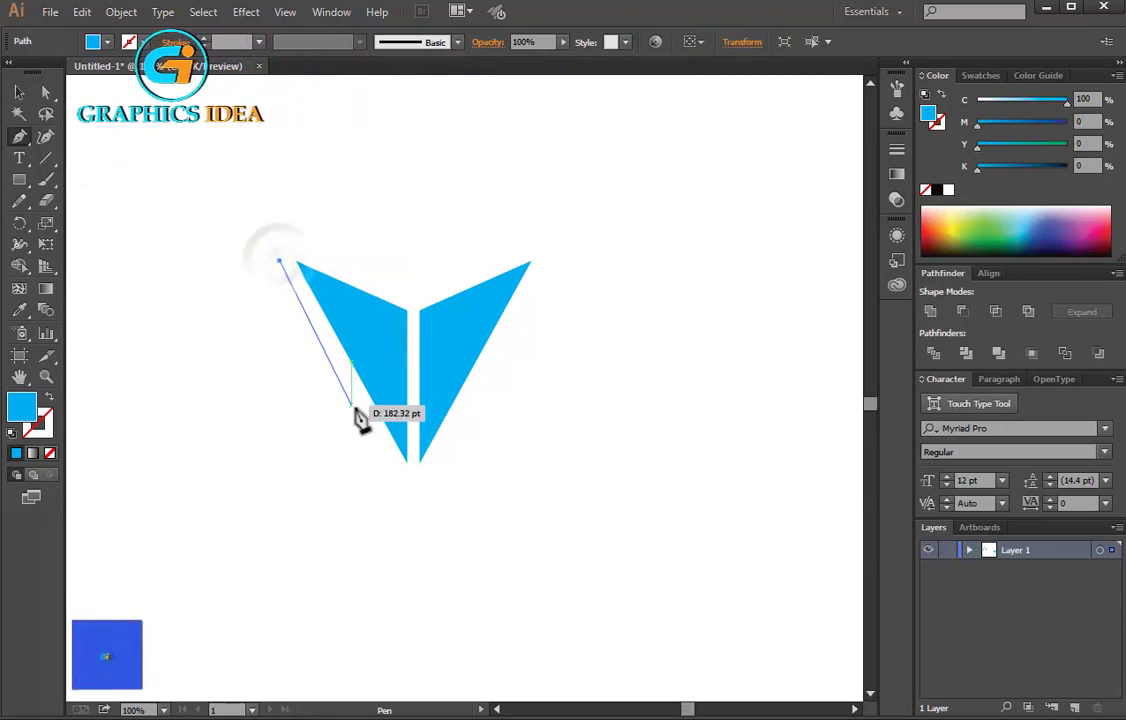
pyautogui.click(407, 490)
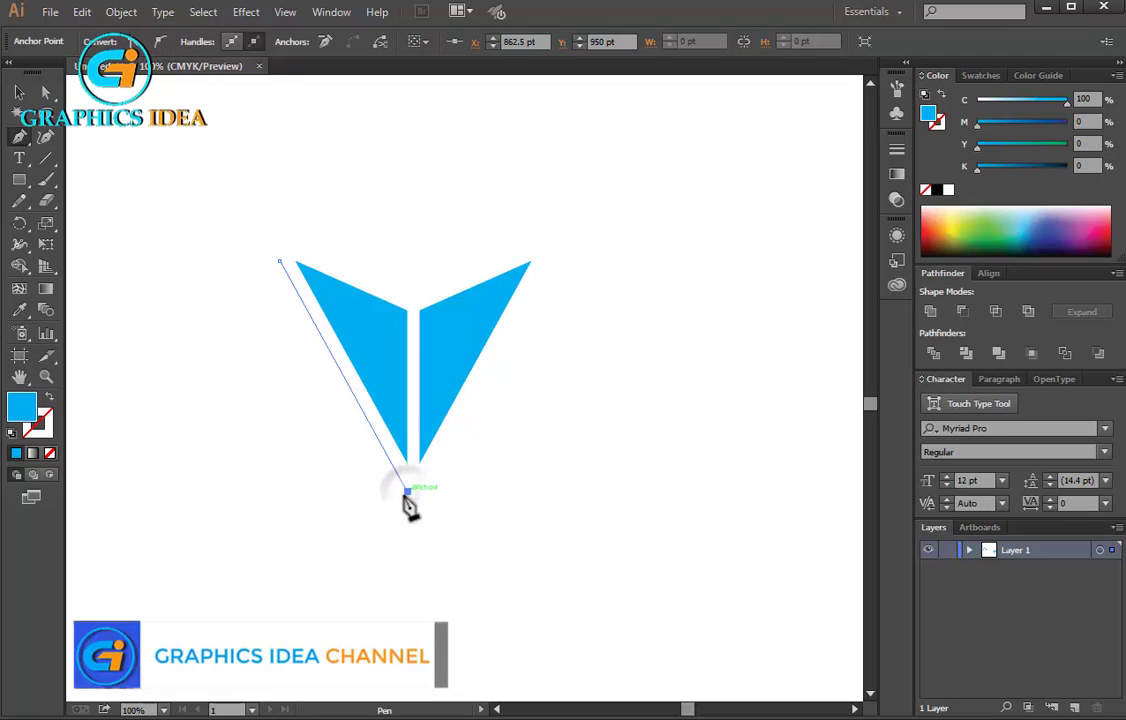
pyautogui.click(279, 408)
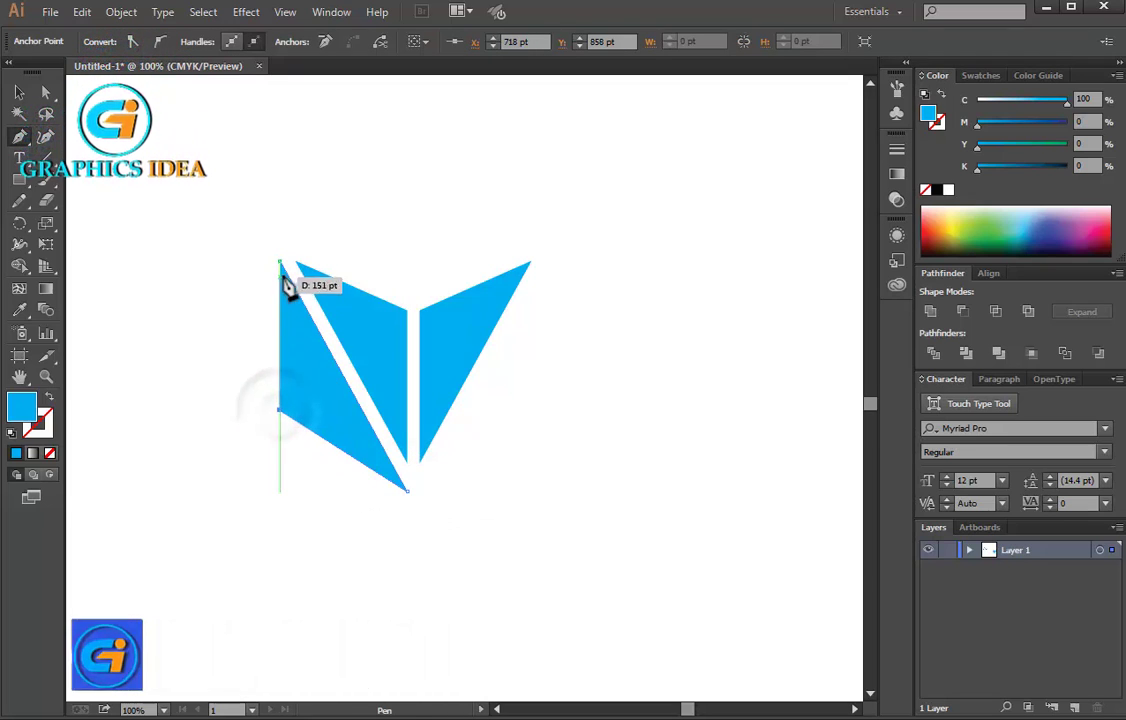
pyautogui.click(280, 262)
pyautogui.press('v')
pyautogui.click(210, 267)
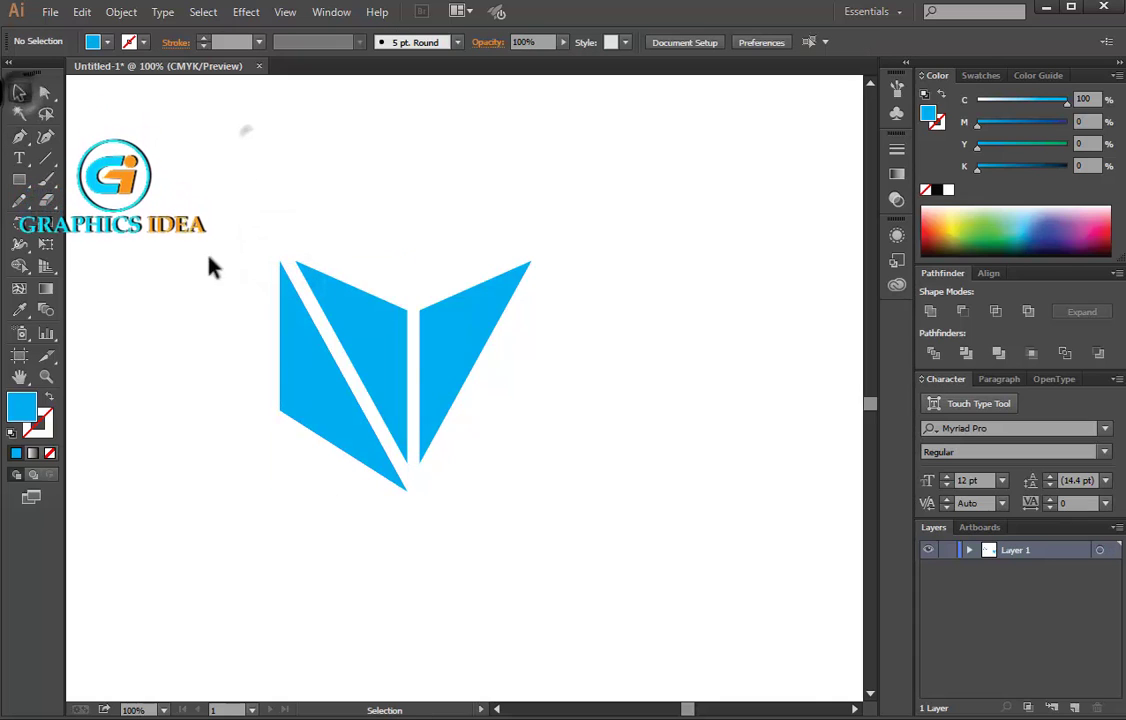
# - Move the lower outer corner anchor of the new left triangle slightly inward to X 728 pt, Y 857 pt
pyautogui.scroll(3, 188, 402)
pyautogui.scroll(-1, 427, 415)
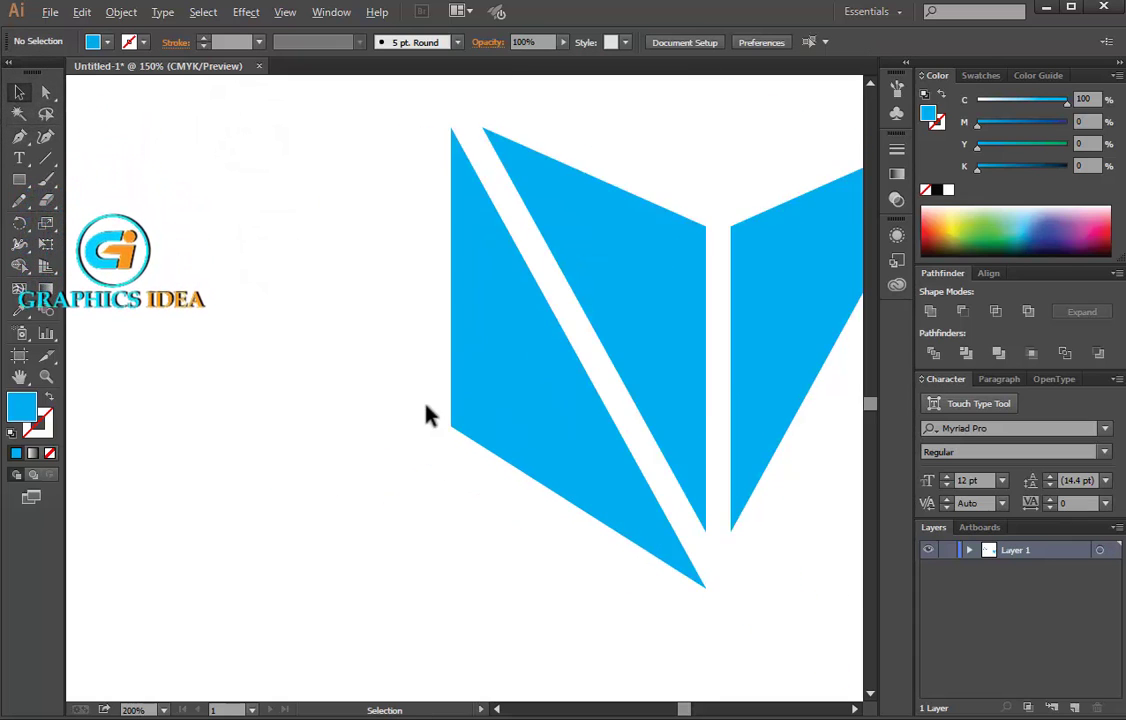
pyautogui.scroll(-1, 500, 407)
pyautogui.scroll(2, 420, 352)
pyautogui.click(354, 410)
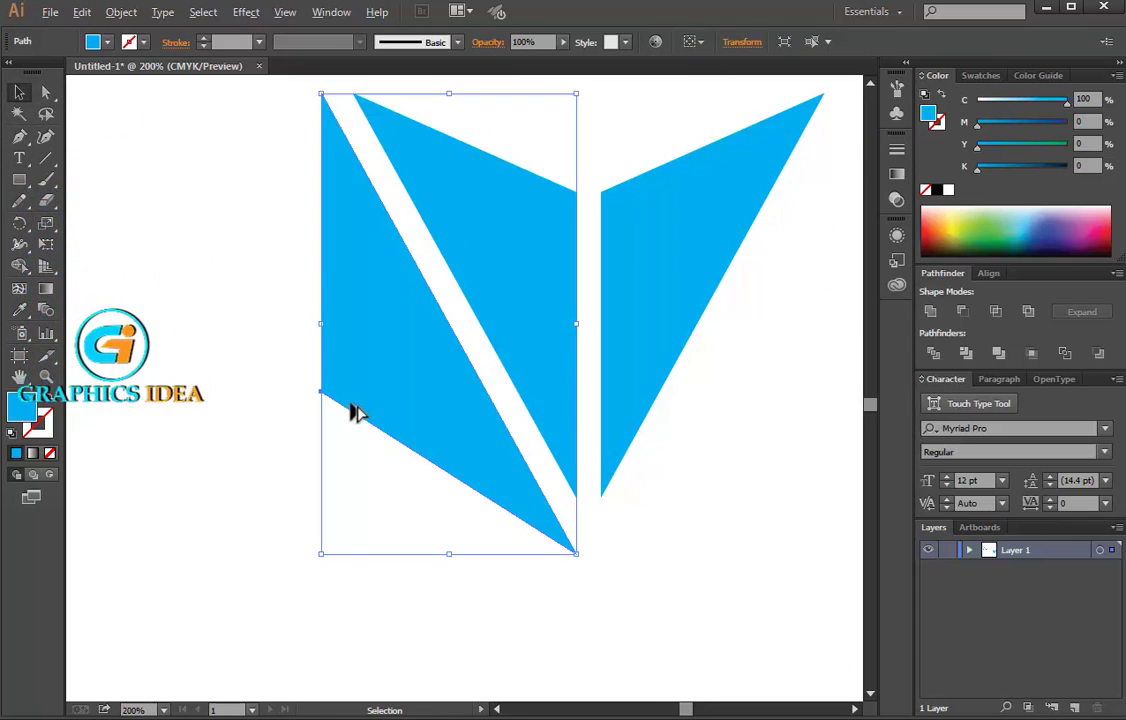
pyautogui.scroll(1, 354, 410)
pyautogui.scroll(-1, 131, 297)
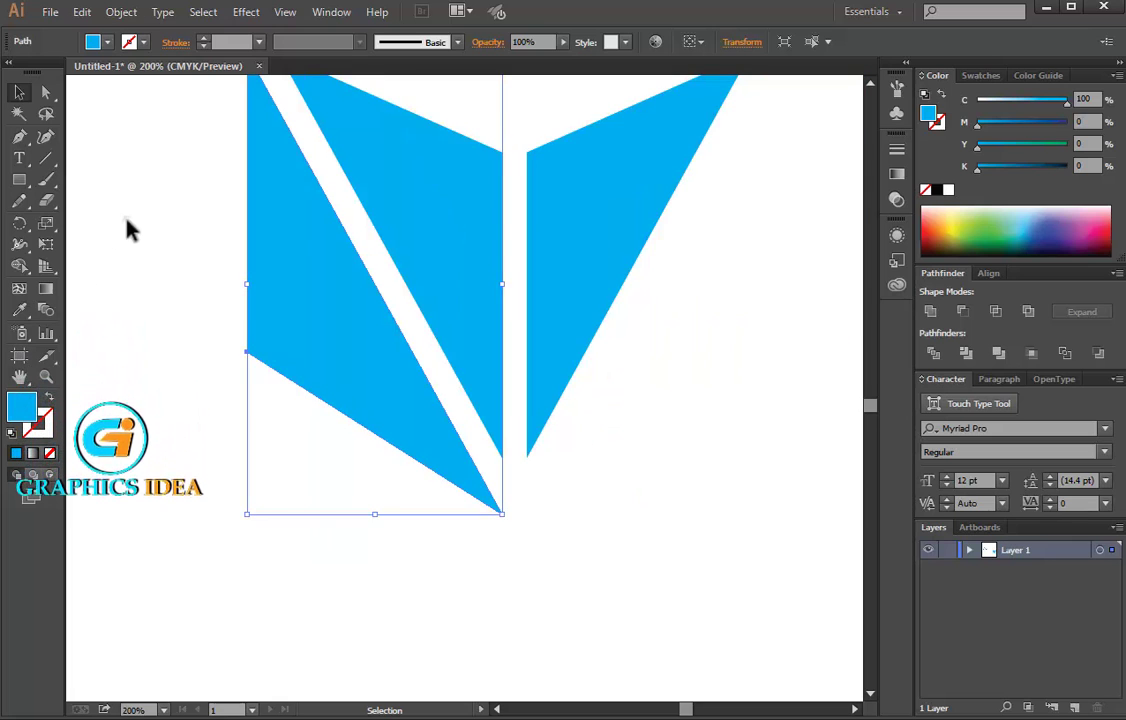
pyautogui.click(127, 229)
pyautogui.scroll(1, 127, 229)
pyautogui.click(318, 410)
pyautogui.click(45, 91)
pyautogui.click(160, 315)
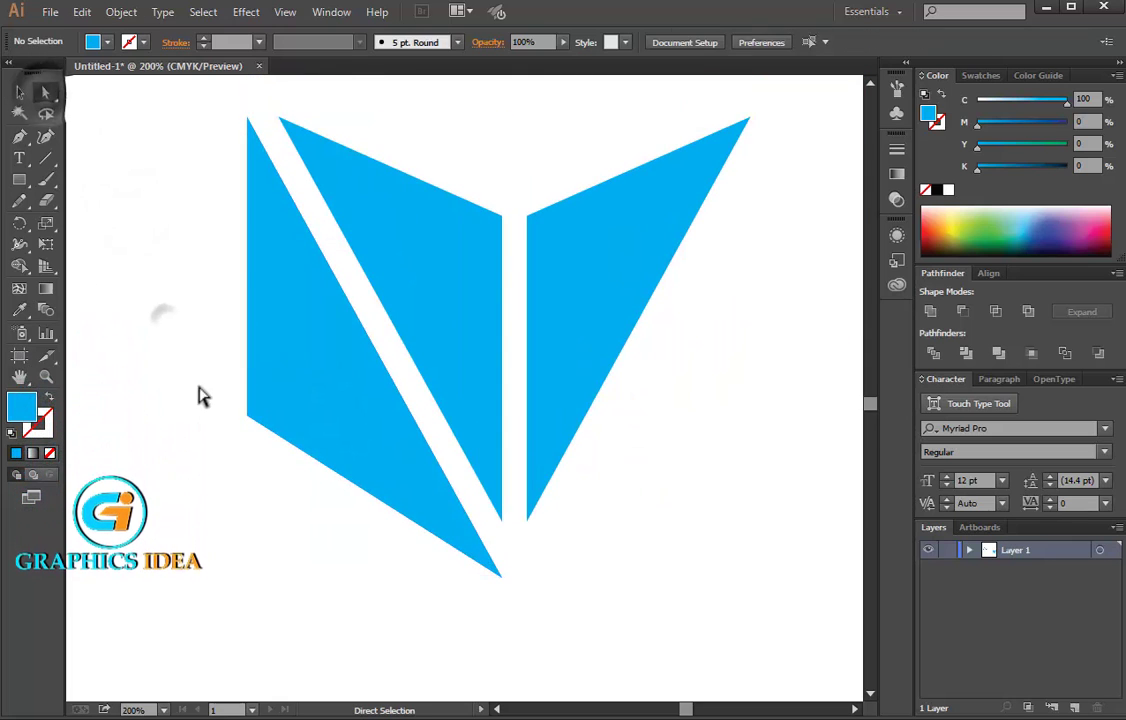
pyautogui.moveTo(214, 378); pyautogui.dragTo(262, 425)
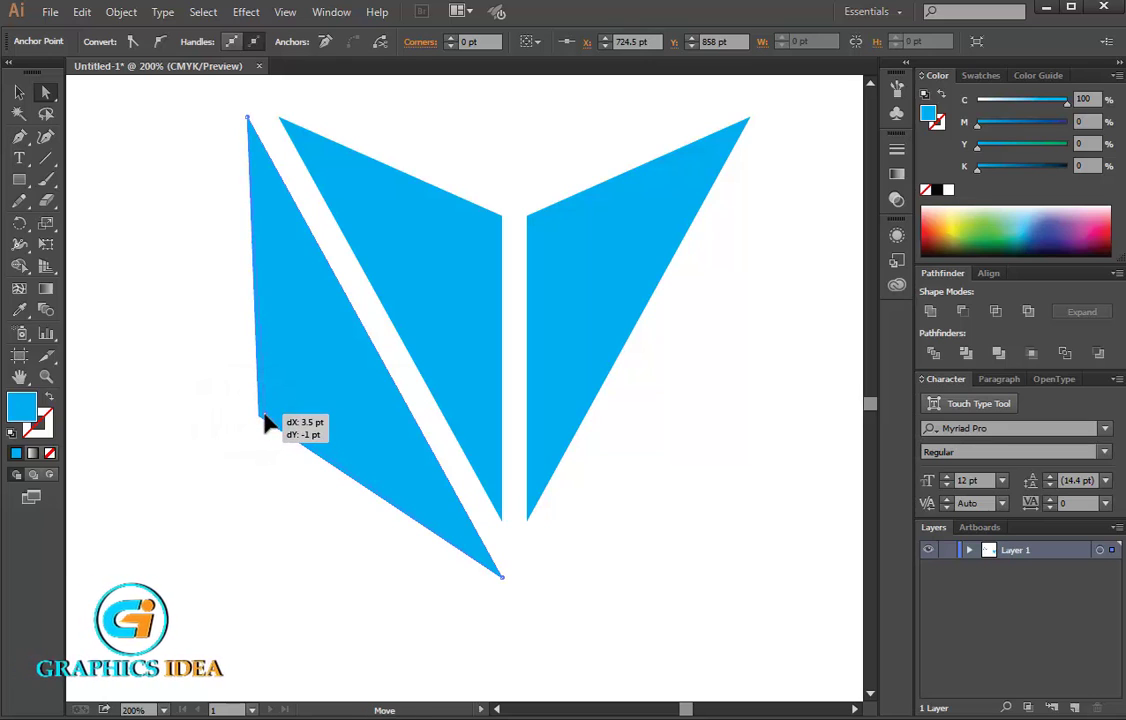
pyautogui.moveTo(265, 423); pyautogui.dragTo(266, 418)
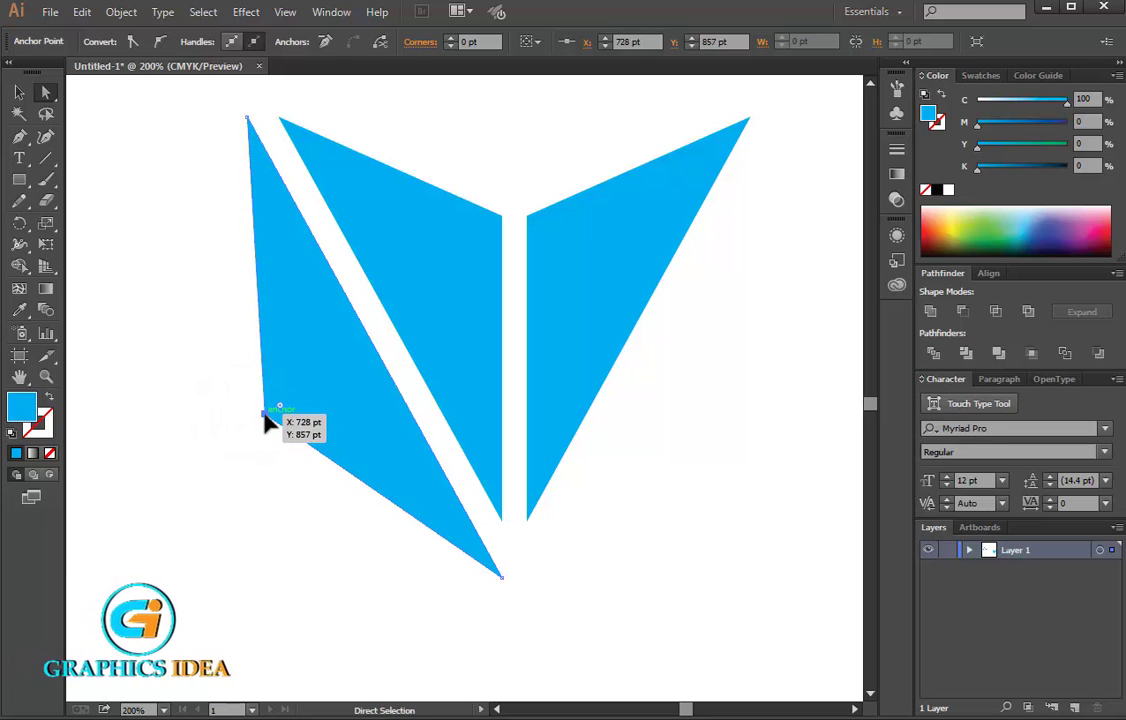
# - Draw a thin horizontal rectangle across the middle of the outer left triangle
pyautogui.click(19, 179)
pyautogui.click(100, 178)
pyautogui.moveTo(133, 303); pyautogui.dragTo(373, 333)
pyautogui.click(20, 114)
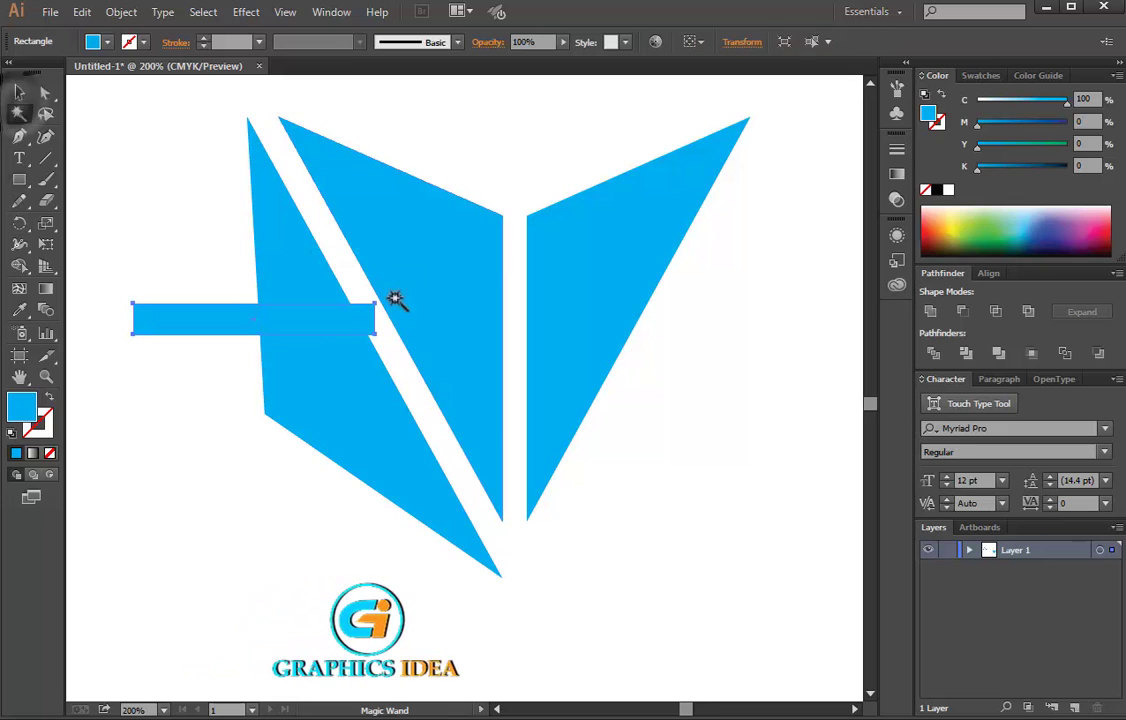
pyautogui.click(19, 91)
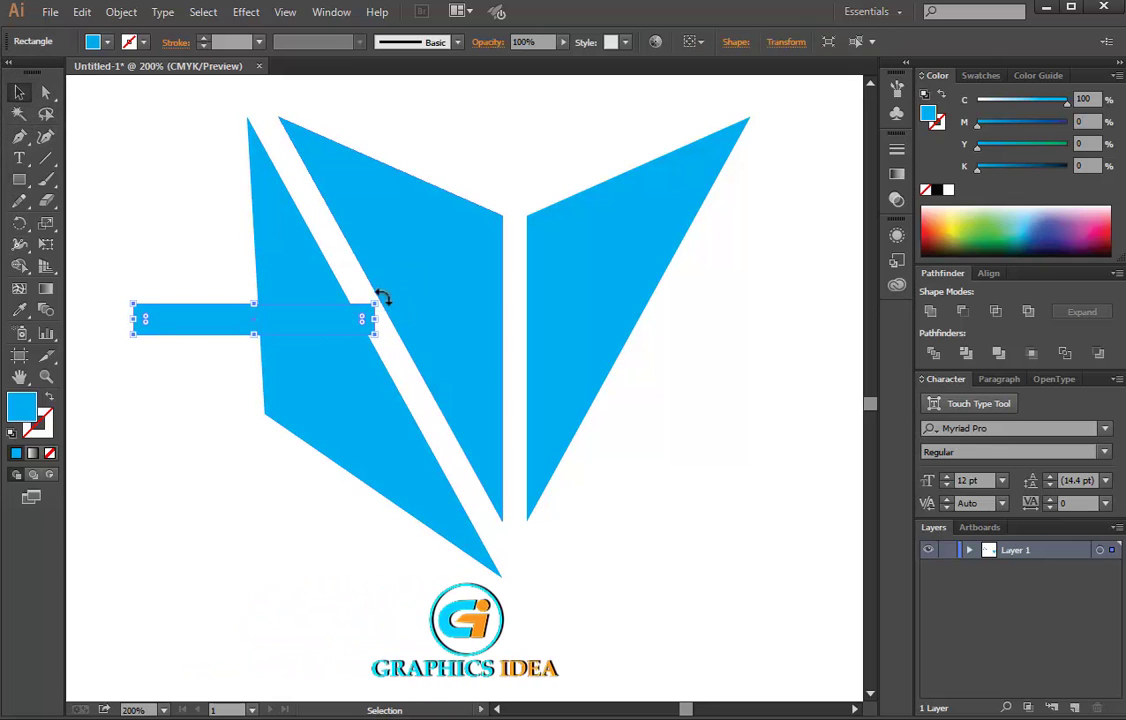
# - Rotate the thin rectangle to a diagonal and place it across the outer left triangle, through its lower outer corner
pyautogui.moveTo(382, 297); pyautogui.dragTo(365, 237)
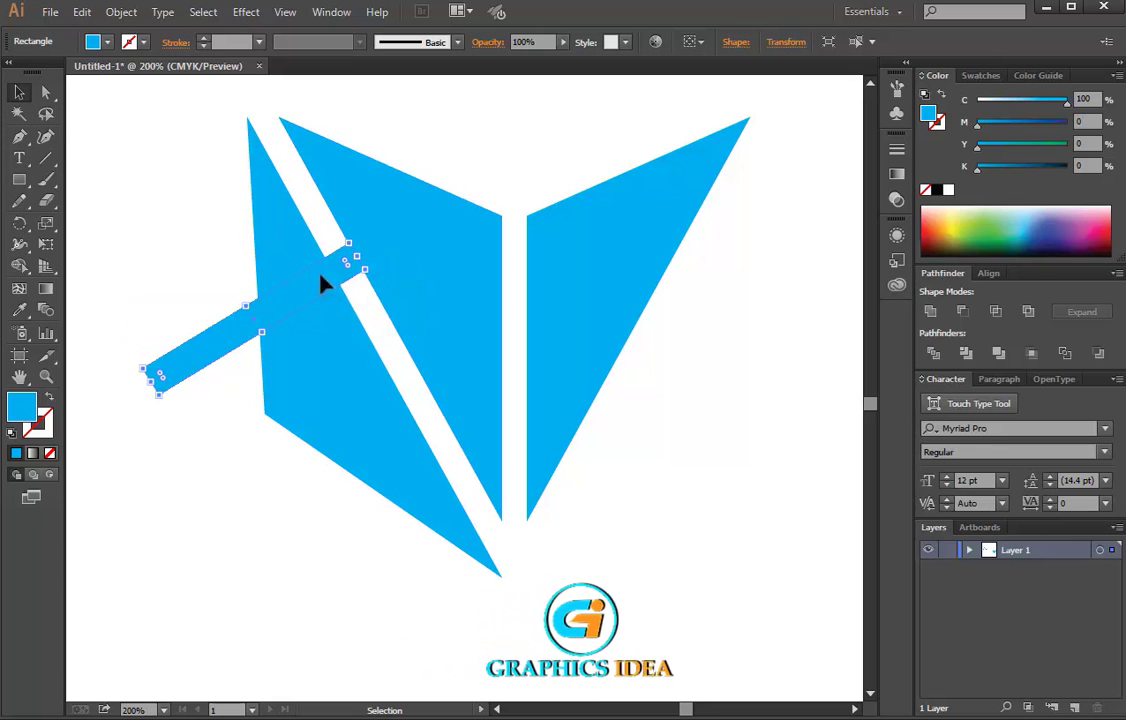
pyautogui.moveTo(322, 281); pyautogui.dragTo(389, 337)
pyautogui.moveTo(419, 288); pyautogui.dragTo(395, 258)
pyautogui.moveTo(359, 342)
pyautogui.mouseDown()
pyautogui.moveTo(352, 327)
pyautogui.moveTo(363, 325)
pyautogui.mouseUp()
# - Try subtracting the diagonal rectangle from the outer left triangle with Minus Front, and undo the cut
pyautogui.moveTo(213, 335); pyautogui.dragTo(334, 429)
pyautogui.click(205, 450)
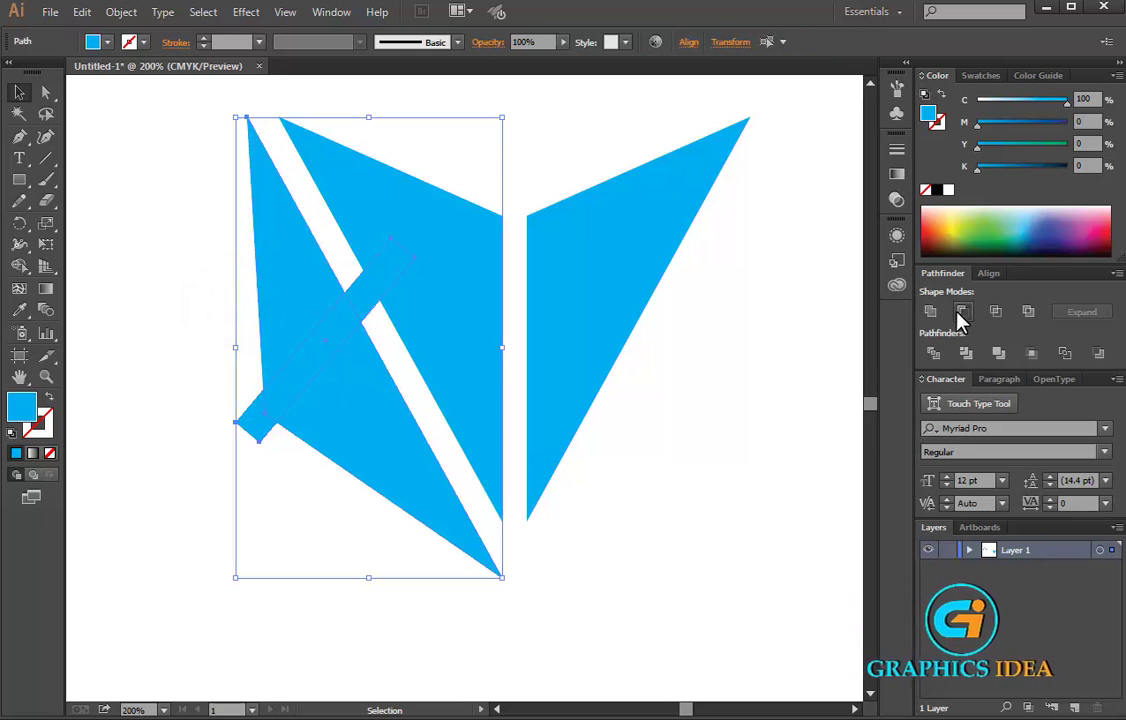
pyautogui.click(960, 318)
pyautogui.click(681, 384)
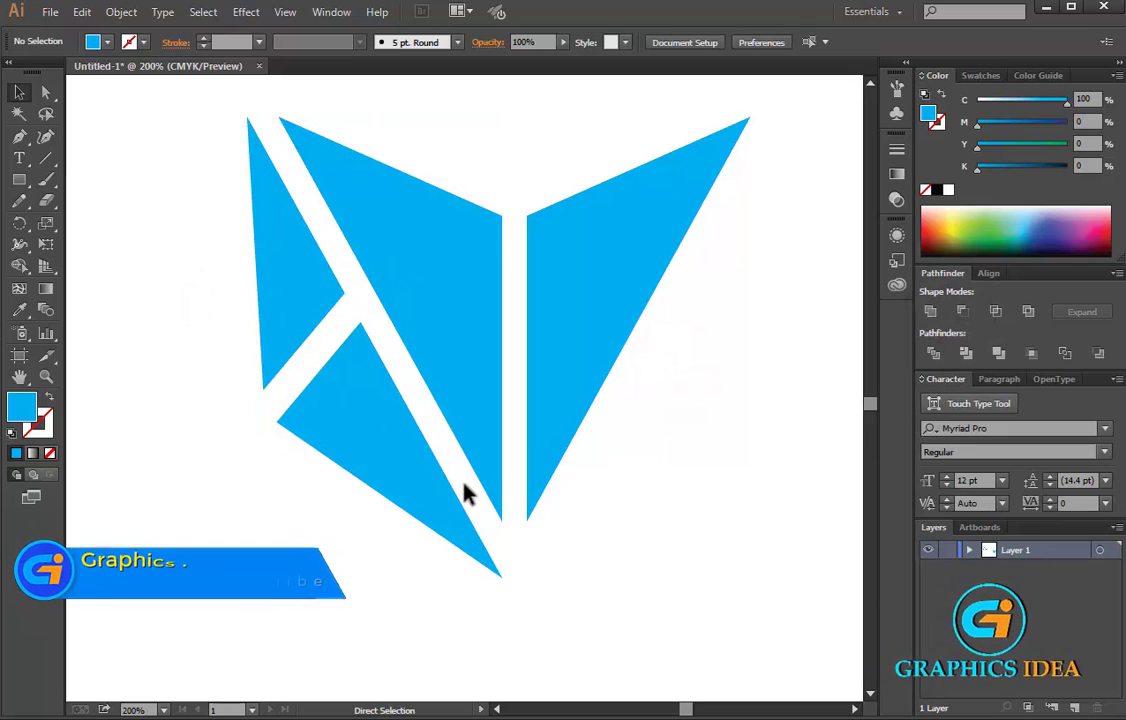
pyautogui.hotkey('ctrl', 'z')
# - Fine-tune the diagonal rectangle's angle and position over the outer left triangle, and subtract it to split the triangle in two
pyautogui.click(190, 395)
pyautogui.click(270, 418)
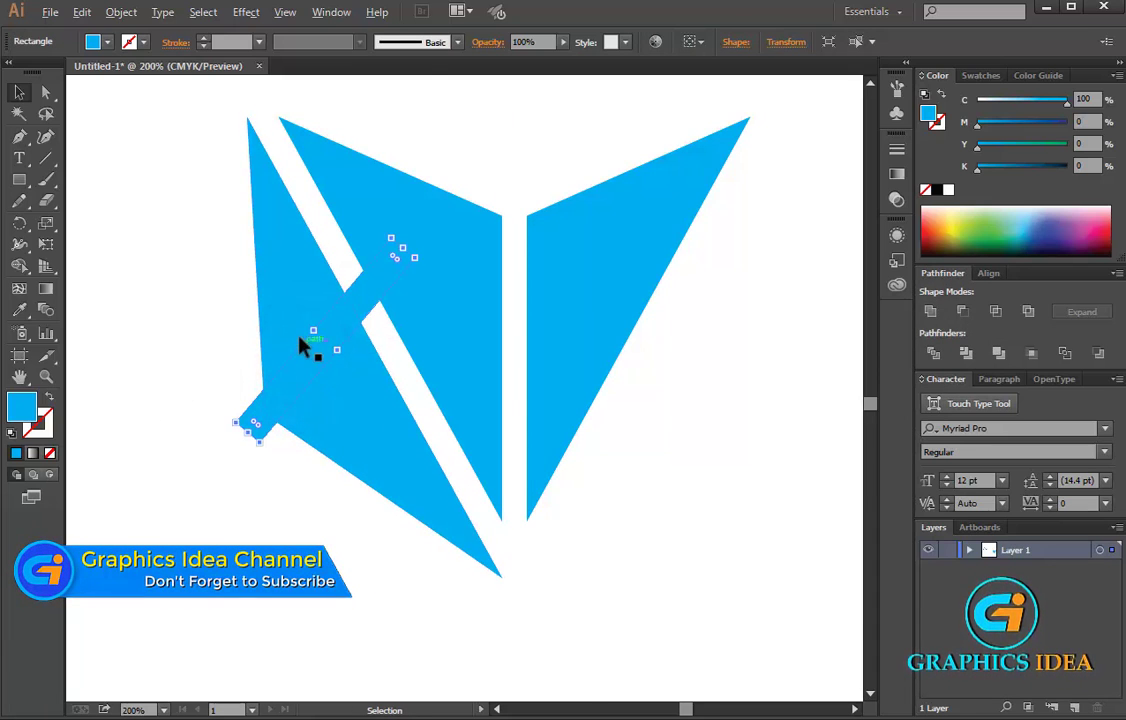
pyautogui.scroll(4, 303, 345)
pyautogui.click(350, 302)
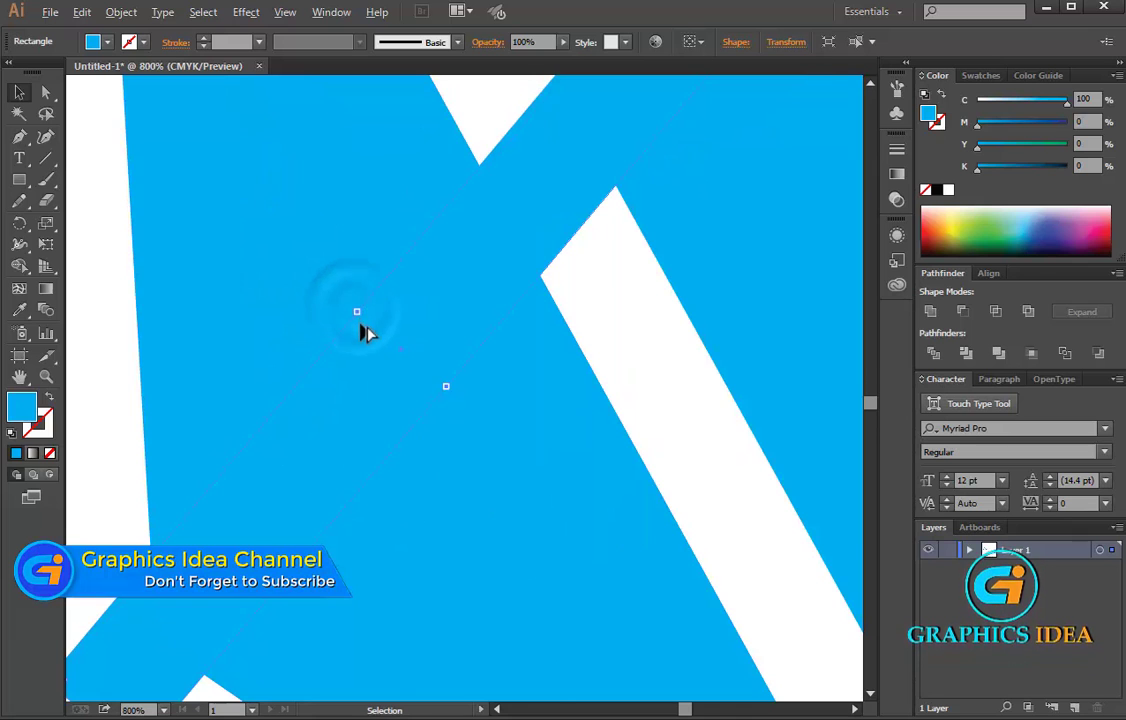
pyautogui.scroll(-3, 366, 333)
pyautogui.moveTo(359, 354); pyautogui.dragTo(342, 394)
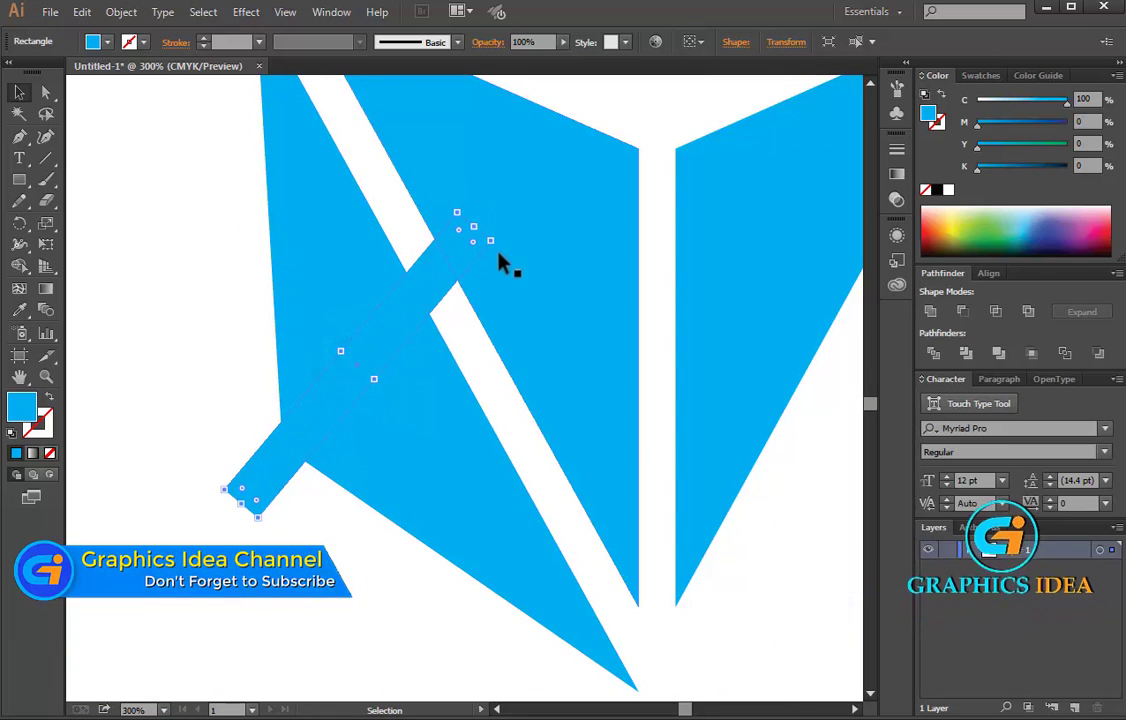
pyautogui.moveTo(495, 241); pyautogui.dragTo(483, 271)
pyautogui.moveTo(395, 380); pyautogui.dragTo(400, 339)
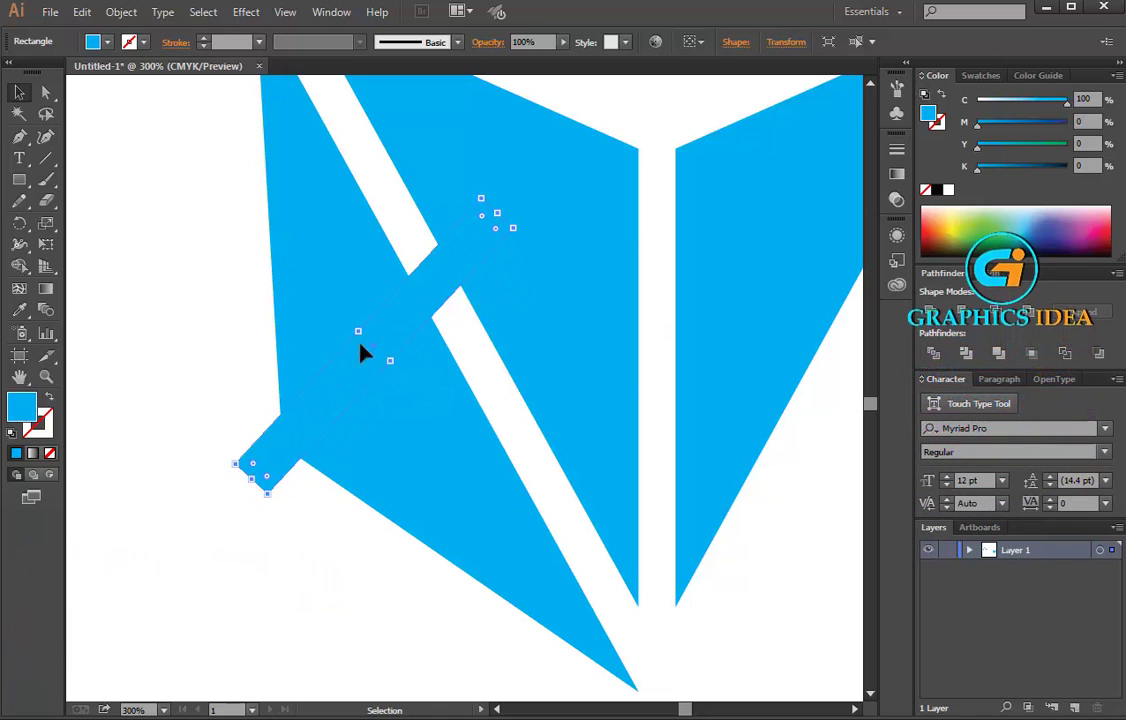
pyautogui.keyDown('shift'); pyautogui.click(372, 467); pyautogui.keyUp('shift')
pyautogui.click(931, 353)
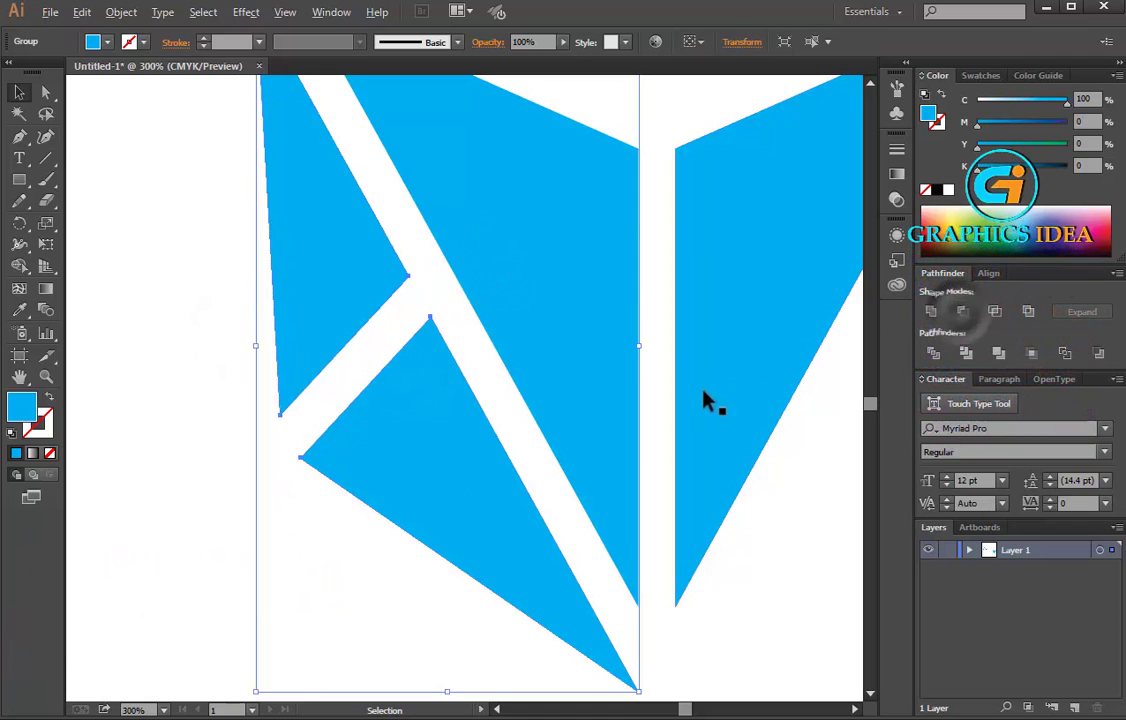
pyautogui.scroll(-2, 703, 400)
pyautogui.scroll(1, 706, 402)
pyautogui.moveTo(706, 402); pyautogui.dragTo(515, 347)
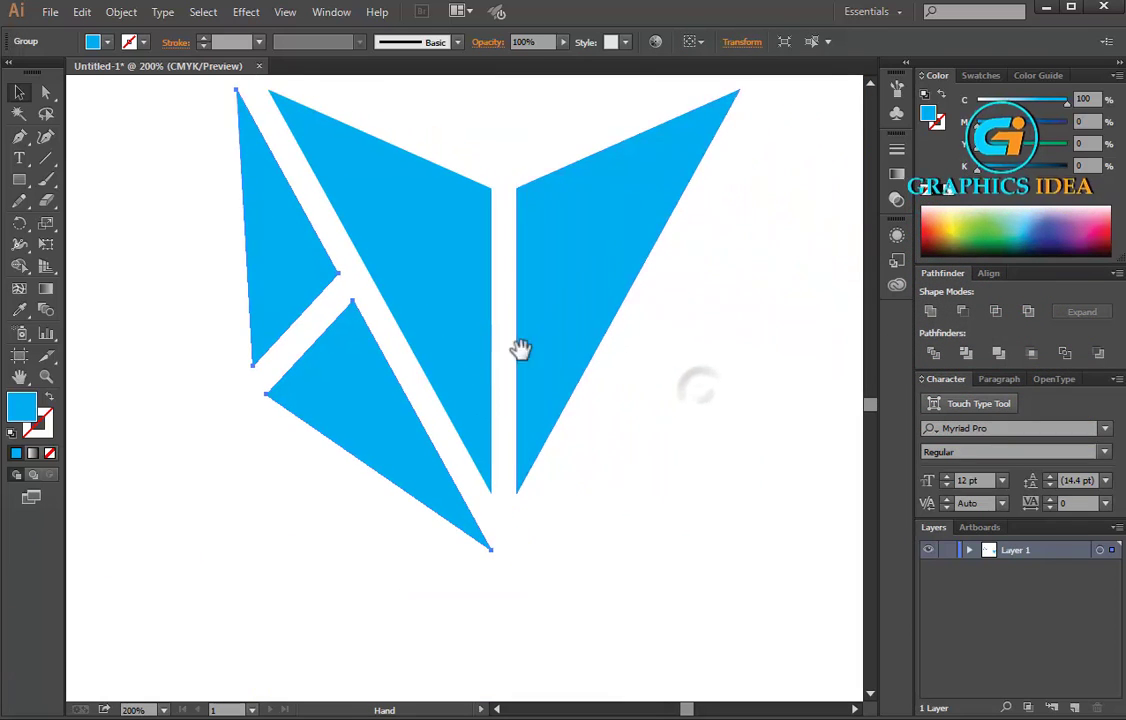
pyautogui.click(203, 360)
pyautogui.moveTo(357, 372); pyautogui.dragTo(414, 363)
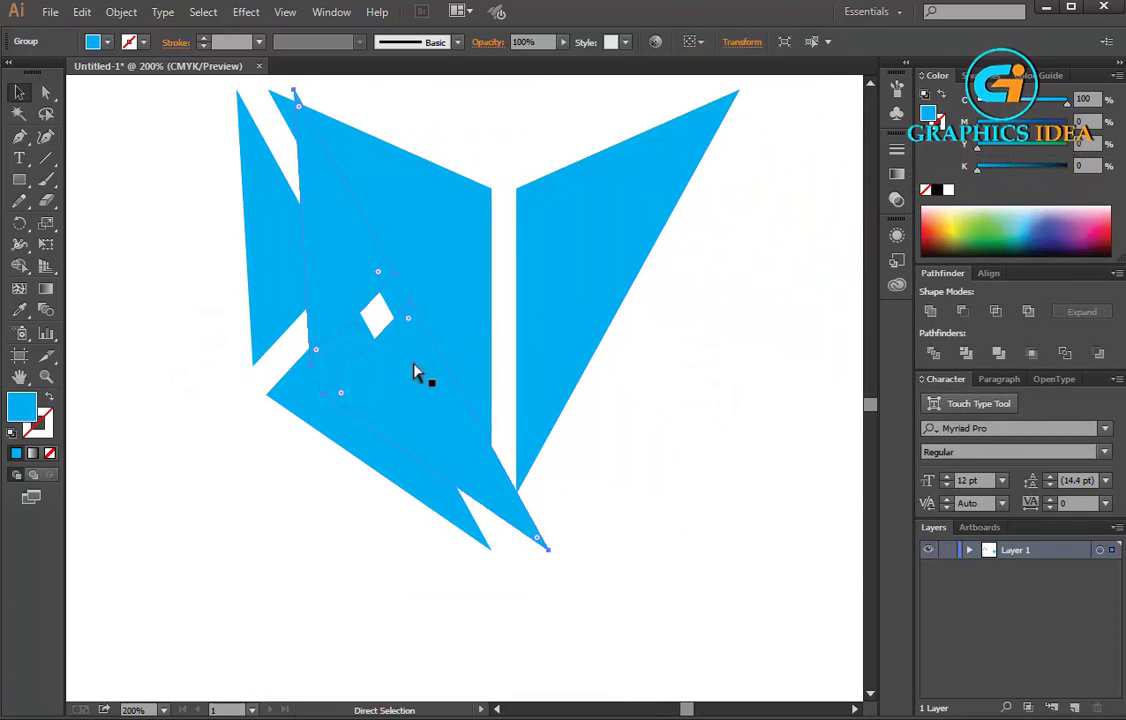
pyautogui.hotkey('ctrl', 'z')
# - Reflect a copy of the two outer left pieces across a vertical axis and place it outside the right inner shape
pyautogui.press('v')
pyautogui.rightClick(376, 378)
pyautogui.moveTo(505, 515)
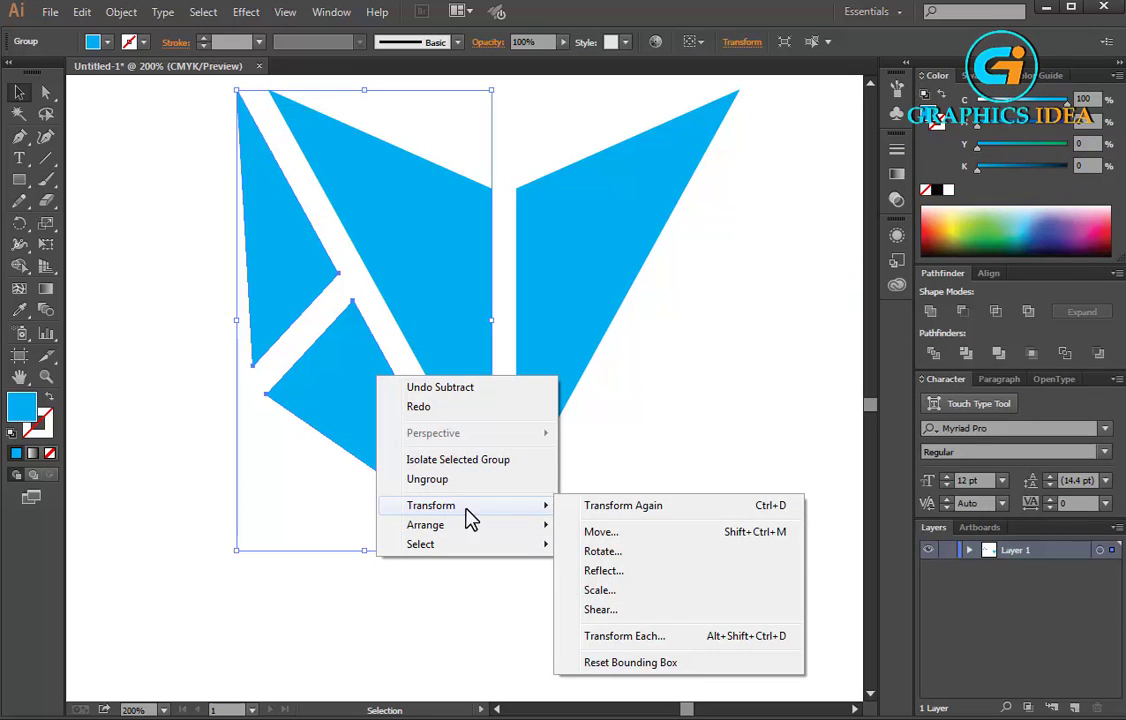
pyautogui.click(636, 572)
pyautogui.click(478, 478)
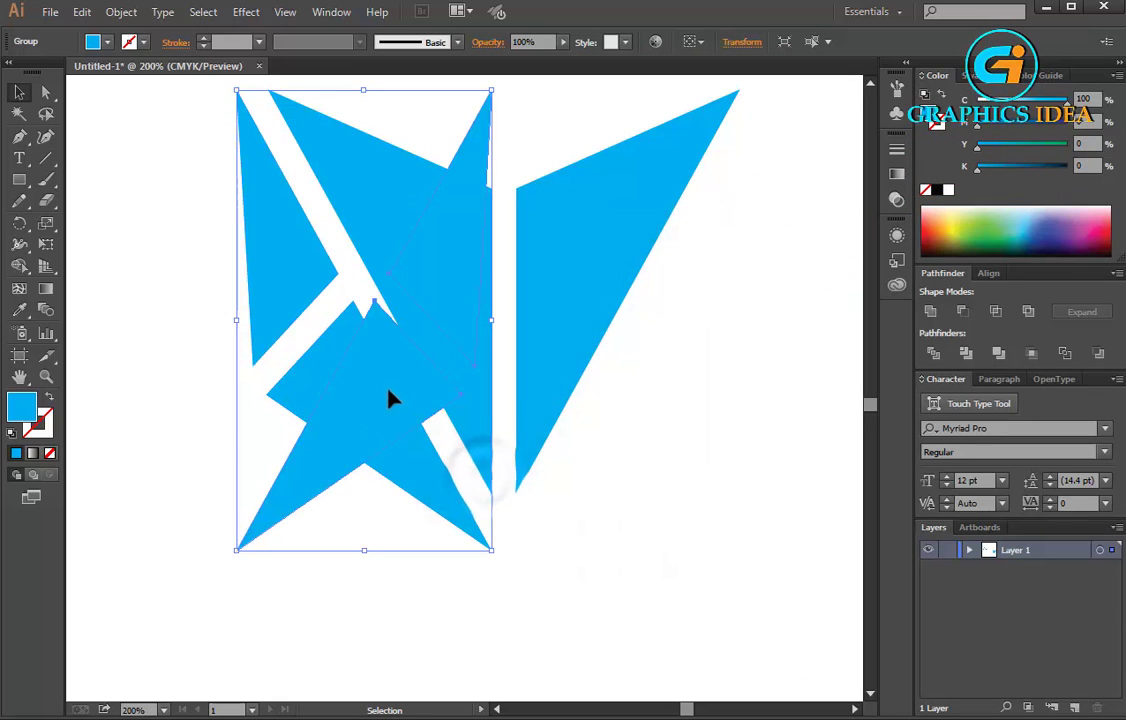
pyautogui.moveTo(390, 395); pyautogui.dragTo(674, 410)
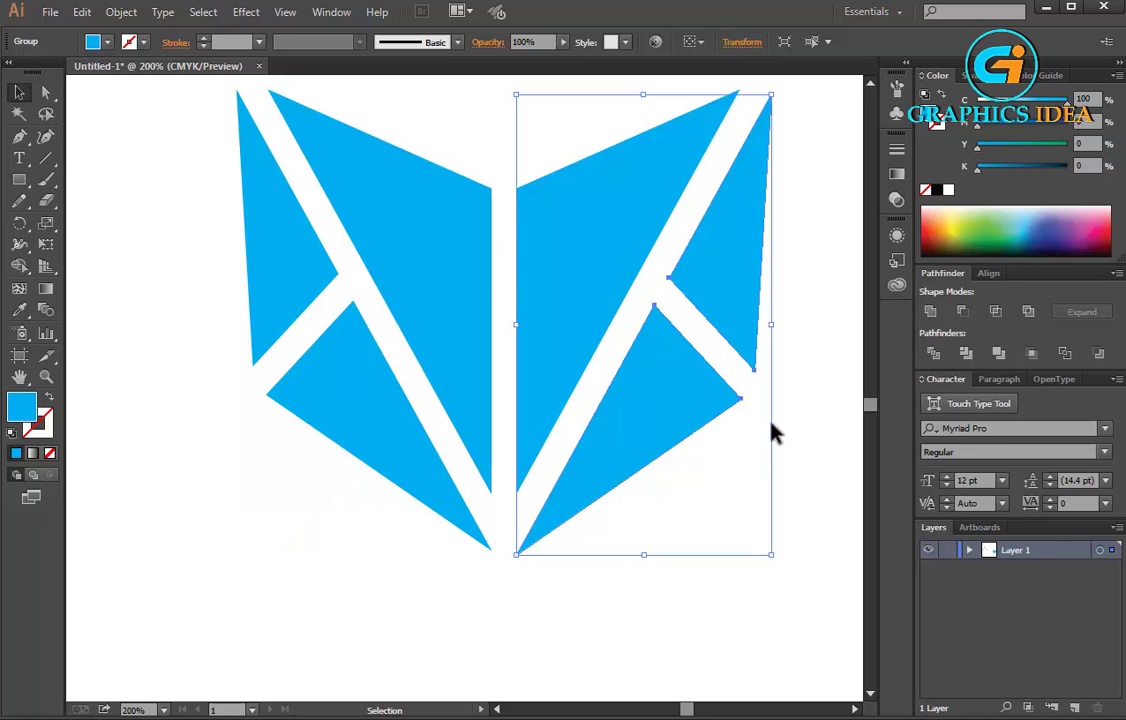
# - Nudge the left and right outer groups slightly so they sit level and symmetrical around the inner shapes
pyautogui.click(379, 432)
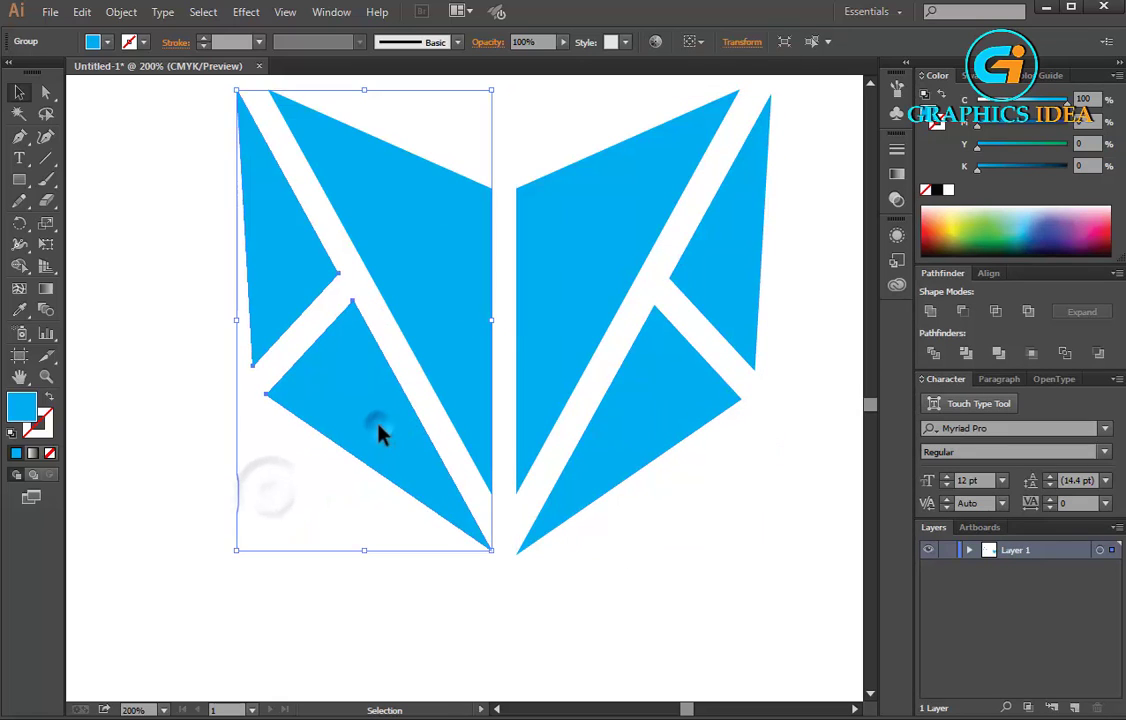
pyautogui.click(600, 600)
pyautogui.click(611, 460)
pyautogui.click(611, 592)
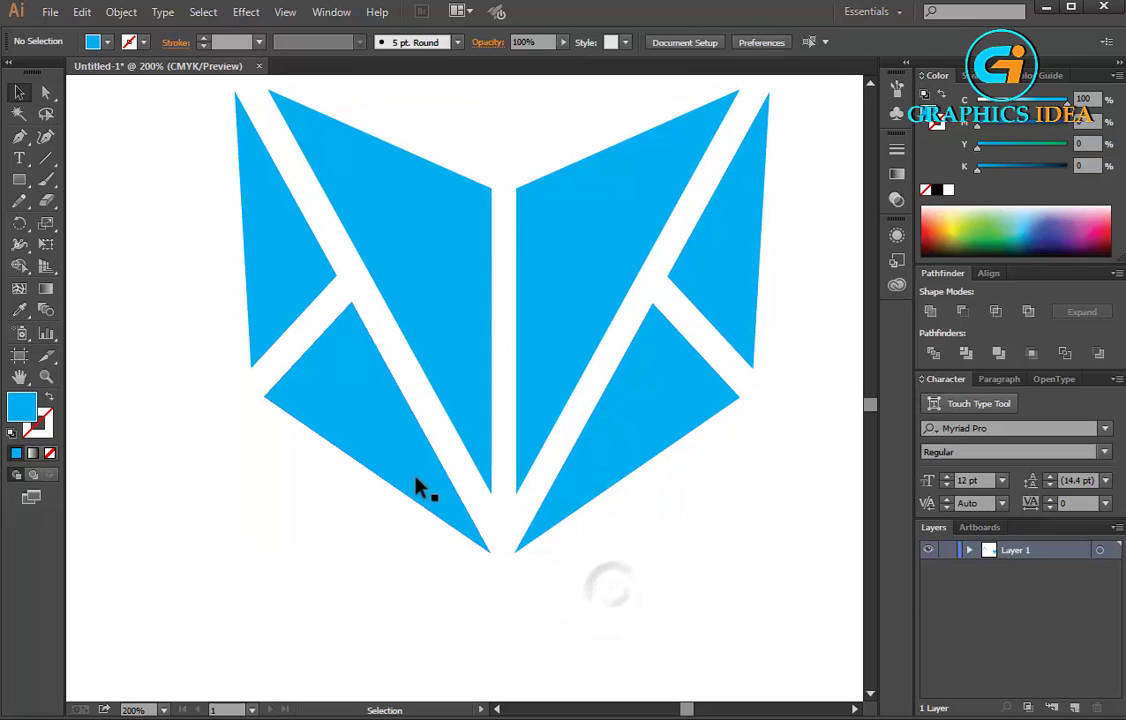
pyautogui.click(416, 479)
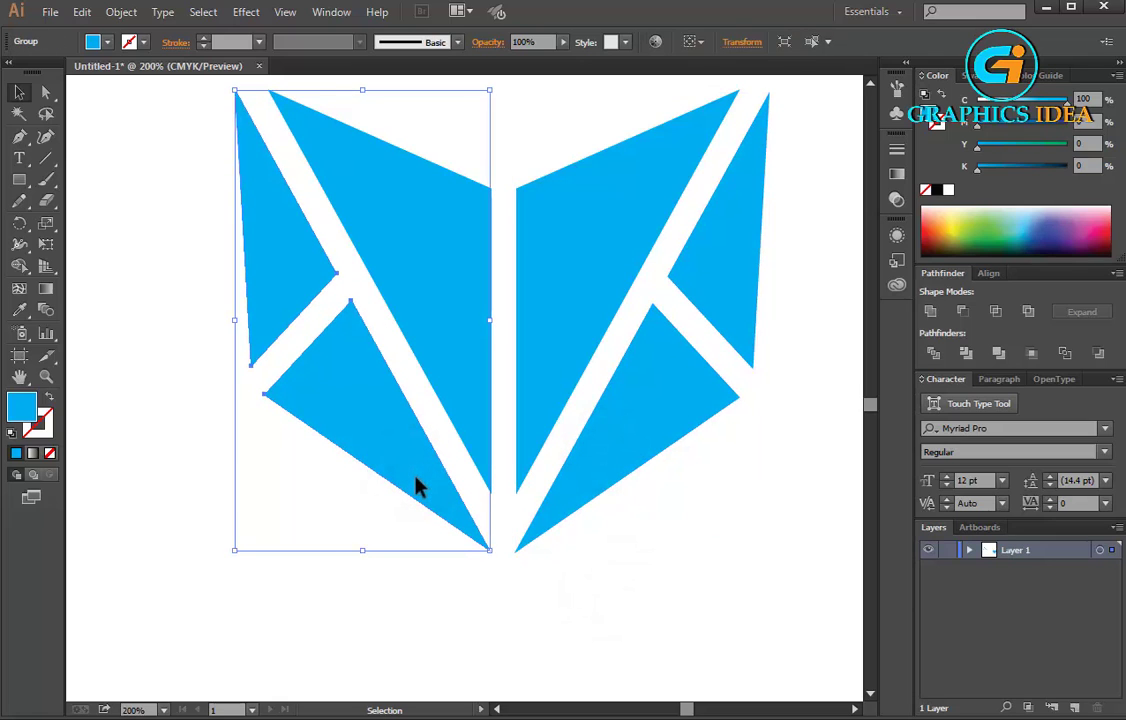
pyautogui.click(398, 612)
# - Draw a small, nearly square rectangle in the empty area left of the logo as a color sample
pyautogui.hotkey('ctrl', '-')
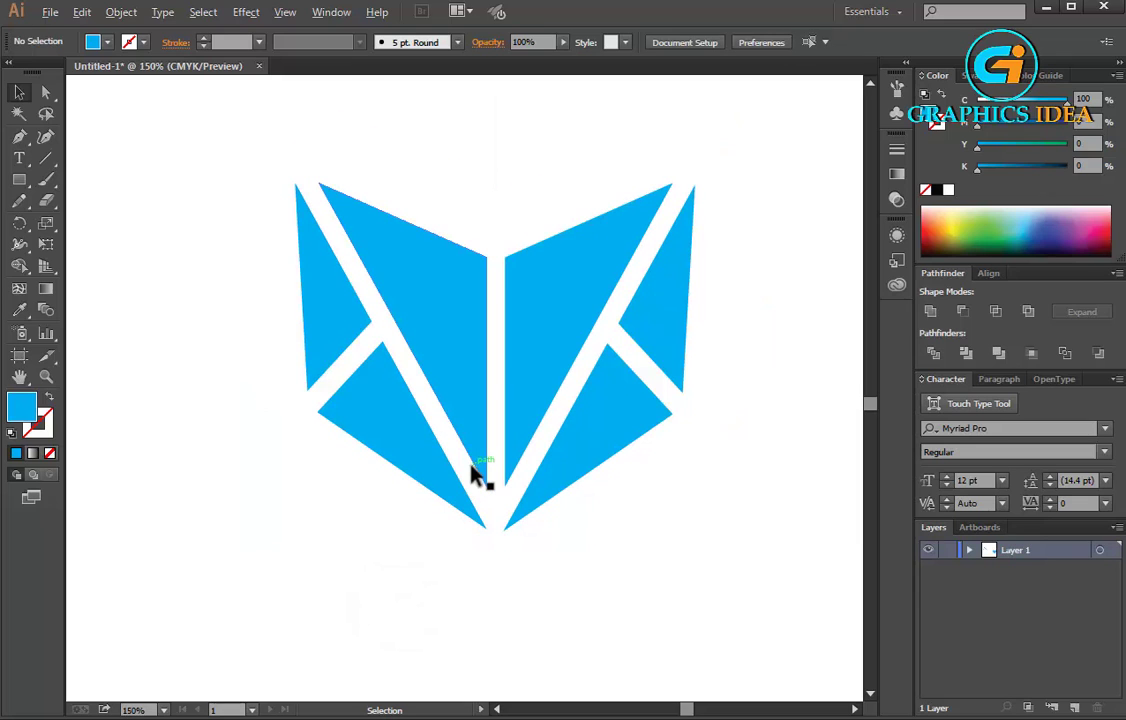
pyautogui.moveTo(472, 511); pyautogui.dragTo(411, 370)
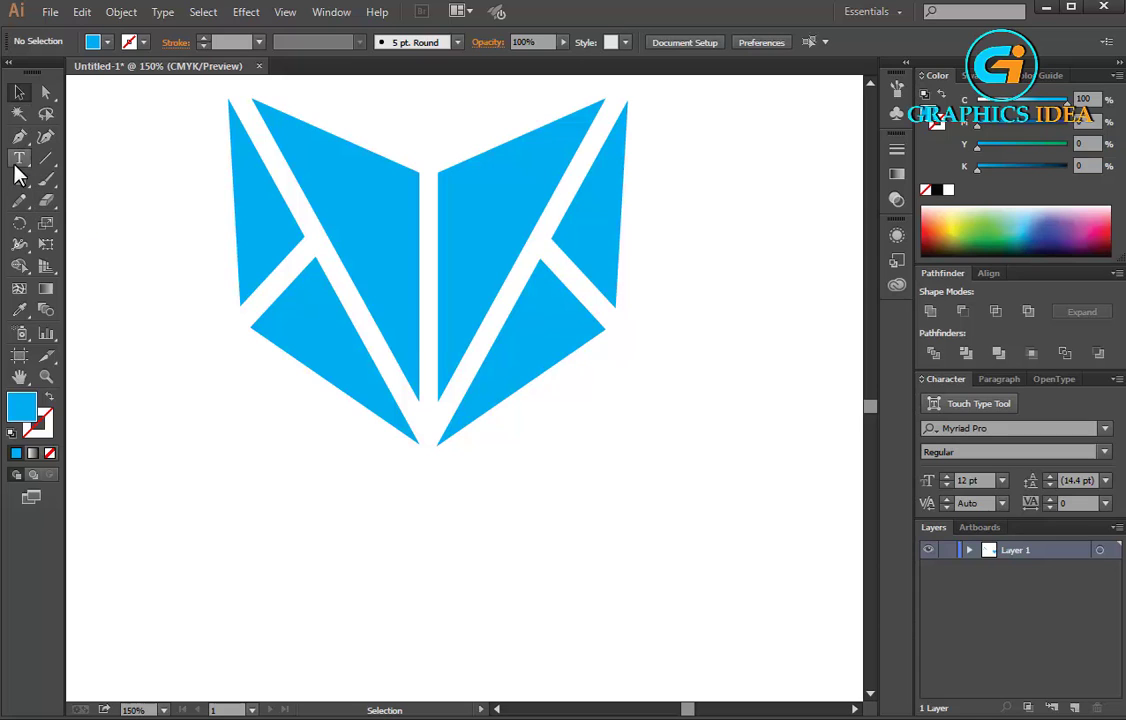
pyautogui.moveTo(140, 403); pyautogui.dragTo(138, 402)
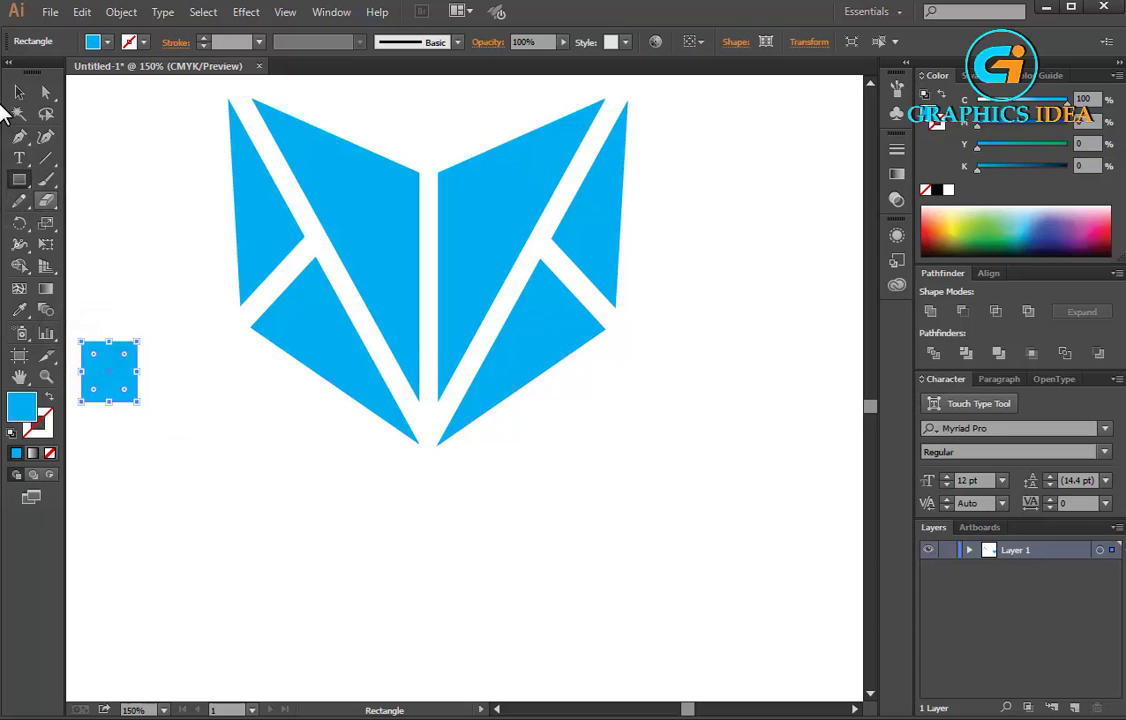
pyautogui.click(124, 378)
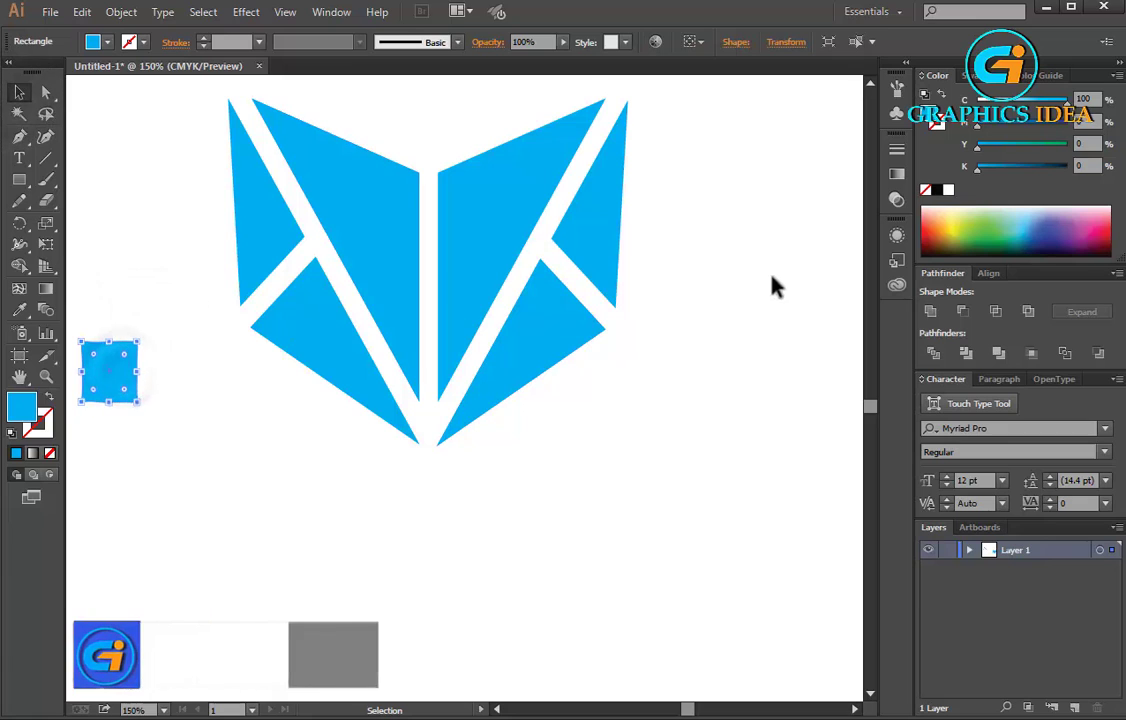
# - Fill the sample rectangle with a linear gradient and set its start color to light blue with 67% cyan and 0% magenta
pyautogui.click(897, 174)
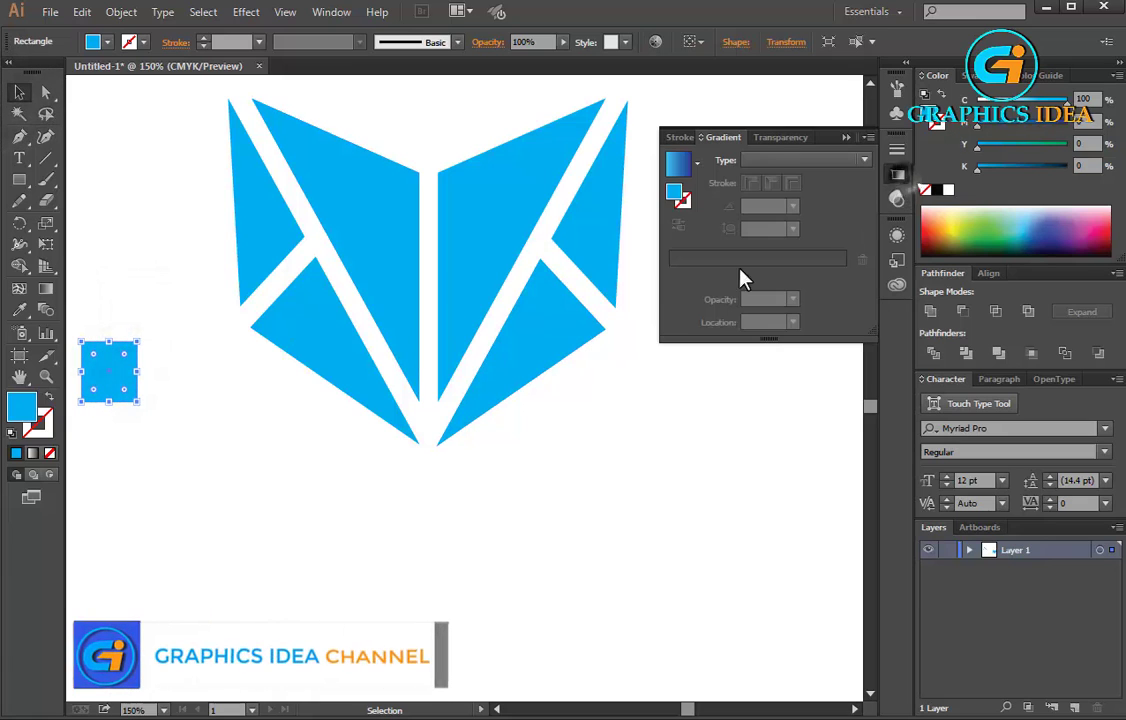
pyautogui.click(677, 165)
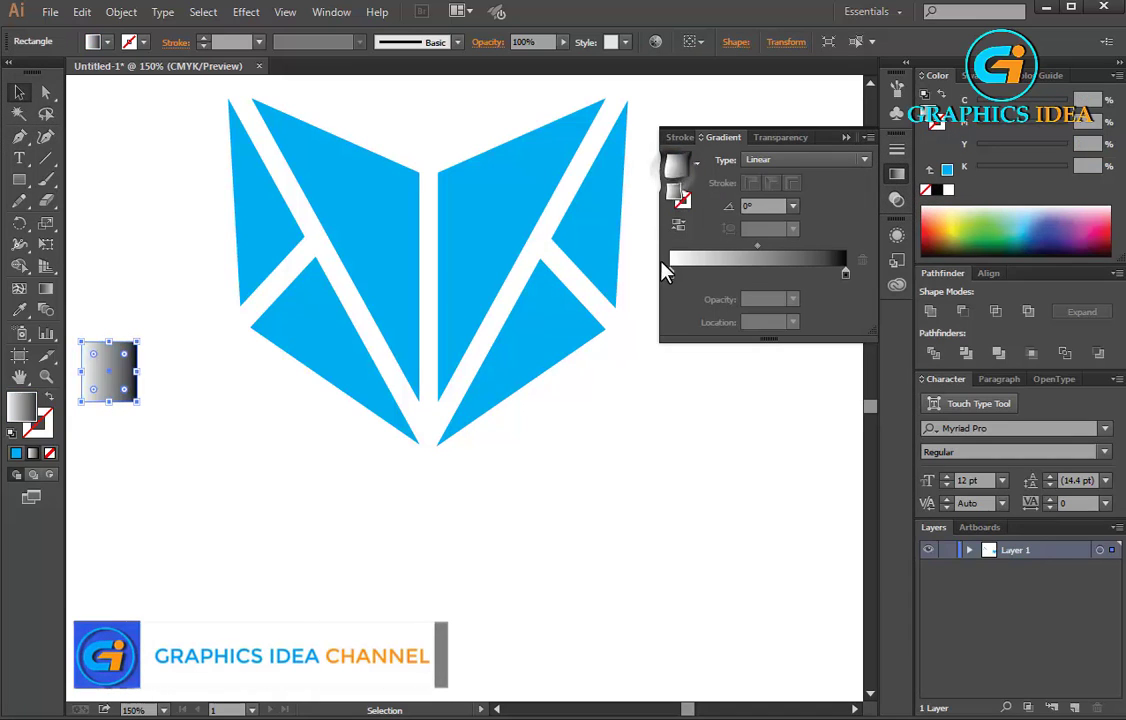
pyautogui.doubleClick(670, 275)
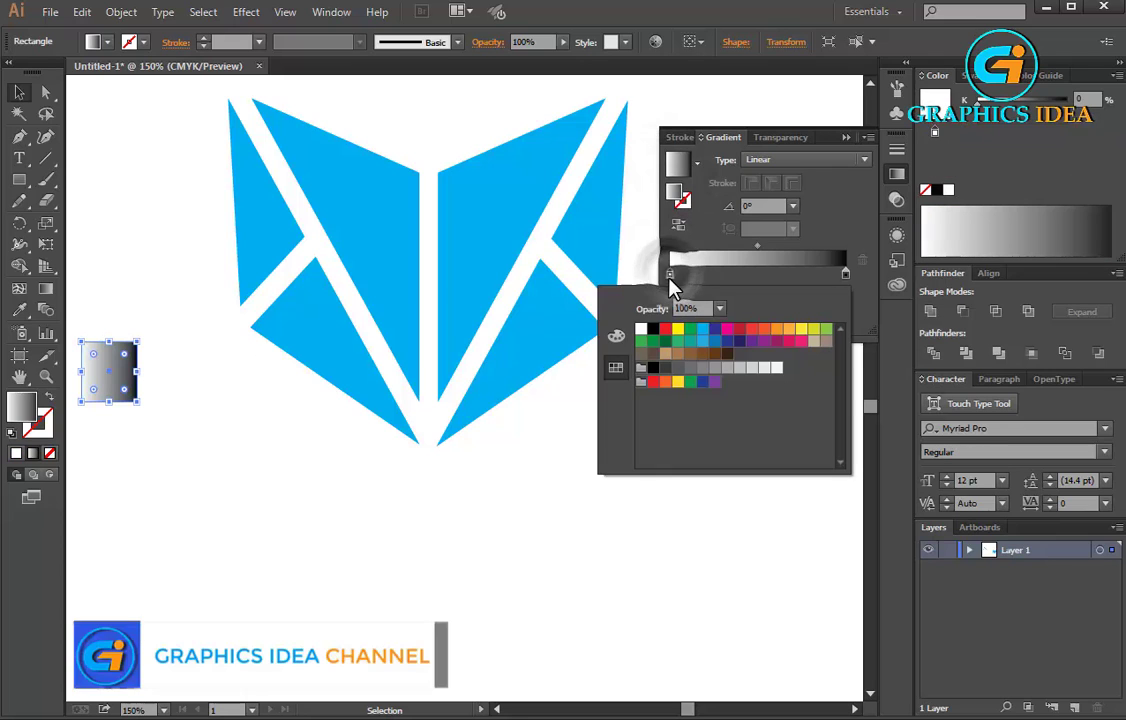
pyautogui.click(704, 342)
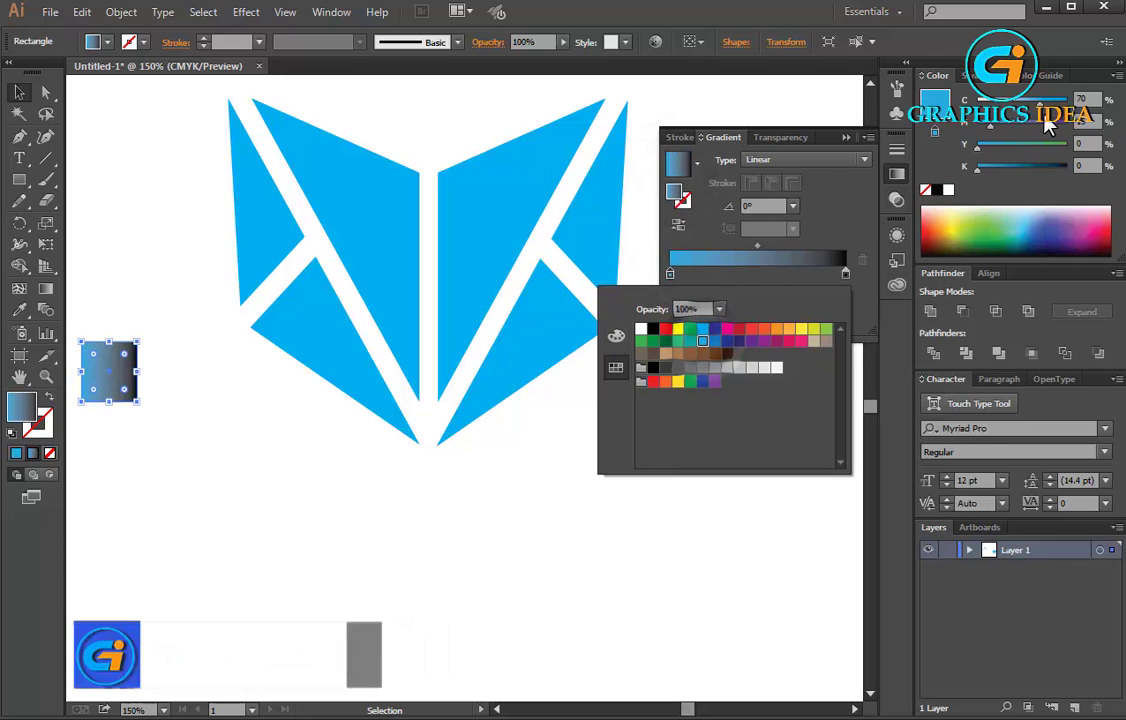
pyautogui.click(978, 138)
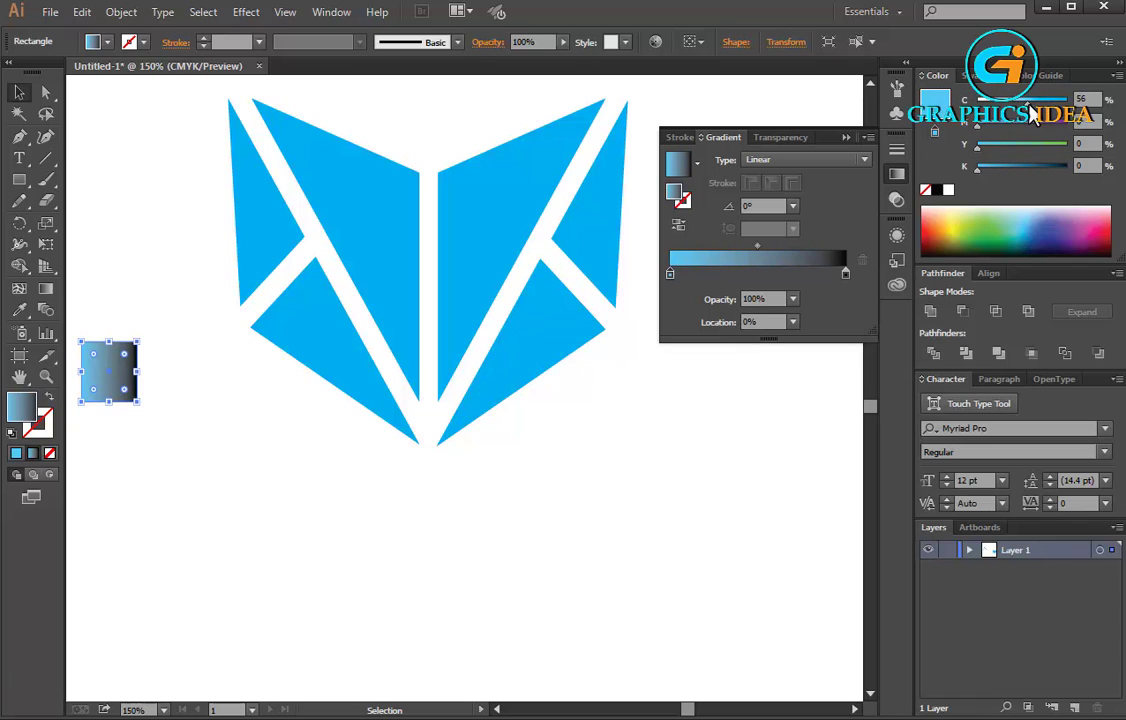
pyautogui.moveTo(1034, 117); pyautogui.dragTo(1044, 117)
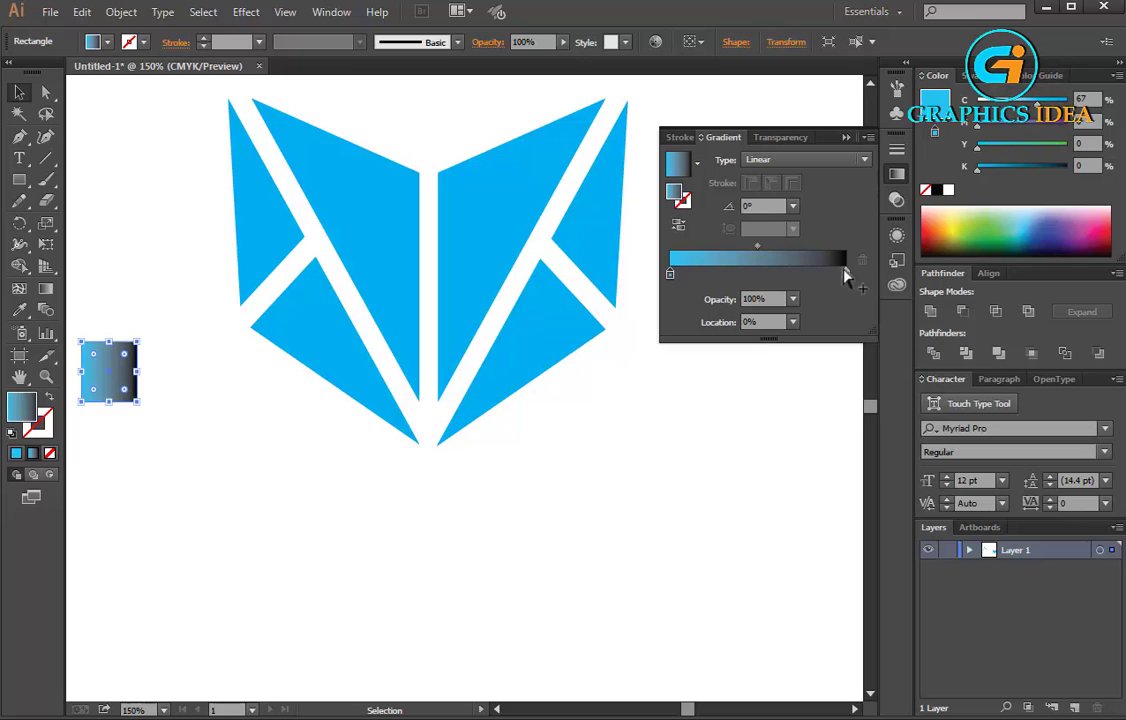
# - Set the gradient's end color to dark blue with 100% cyan and 0% yellow, and deselect the sample rectangle
pyautogui.doubleClick(845, 272)
pyautogui.click(727, 342)
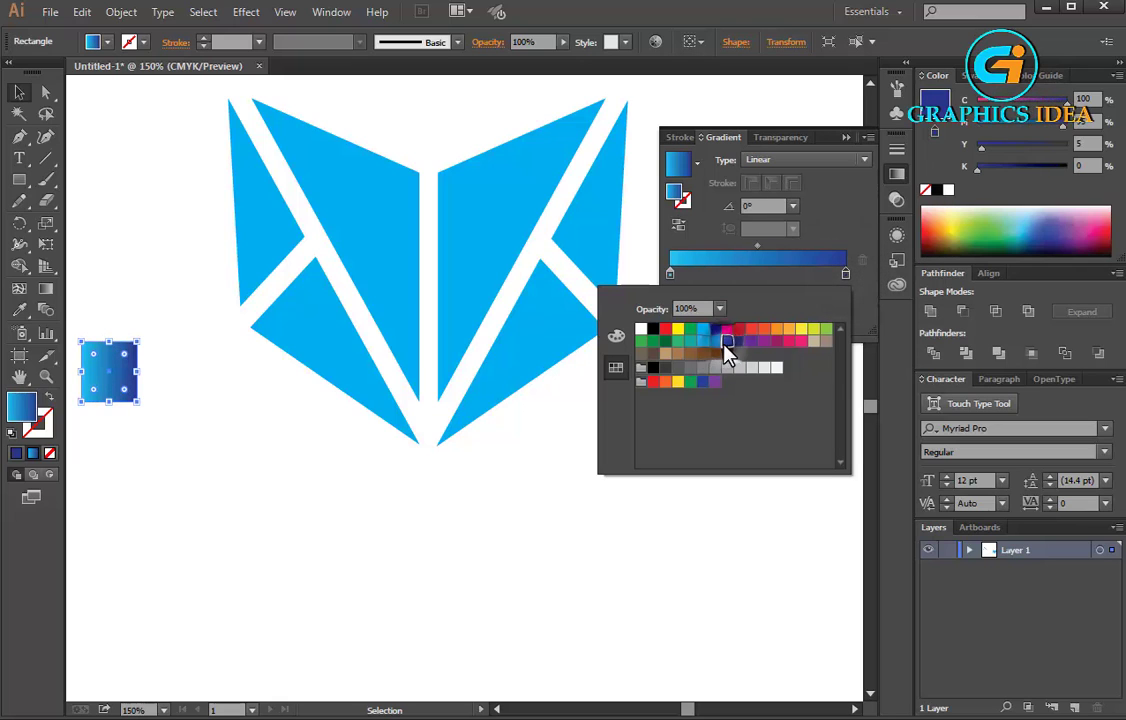
pyautogui.click(1056, 130)
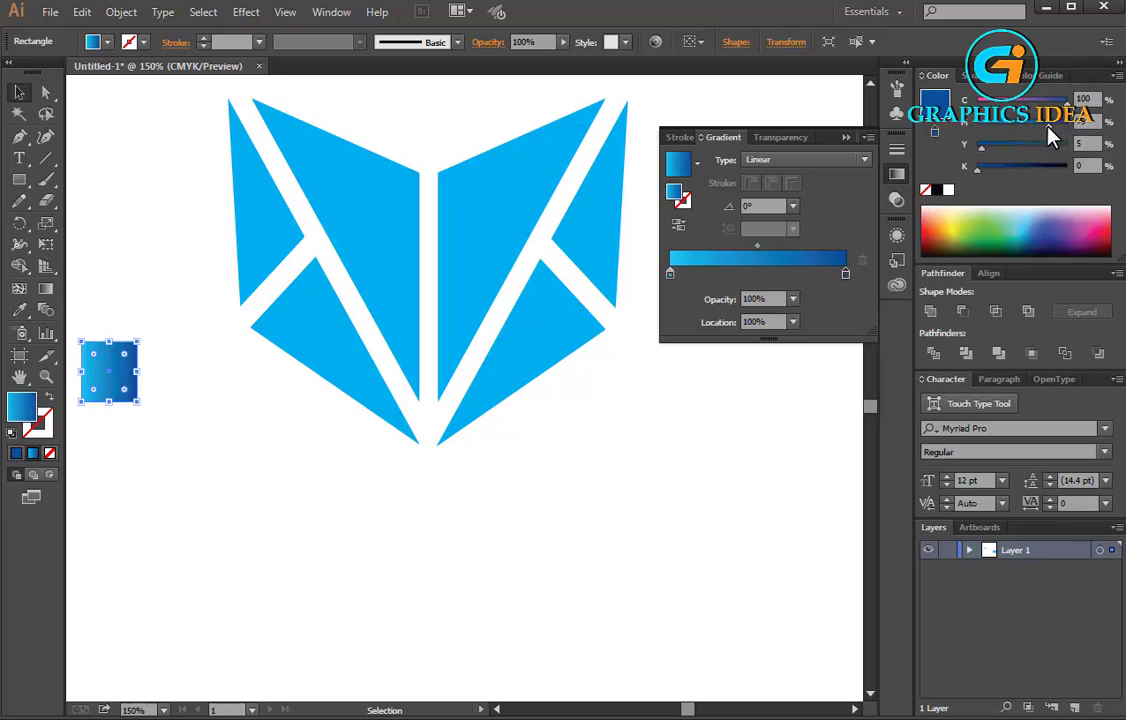
pyautogui.moveTo(980, 147); pyautogui.dragTo(968, 145)
pyautogui.click(640, 432)
pyautogui.click(845, 133)
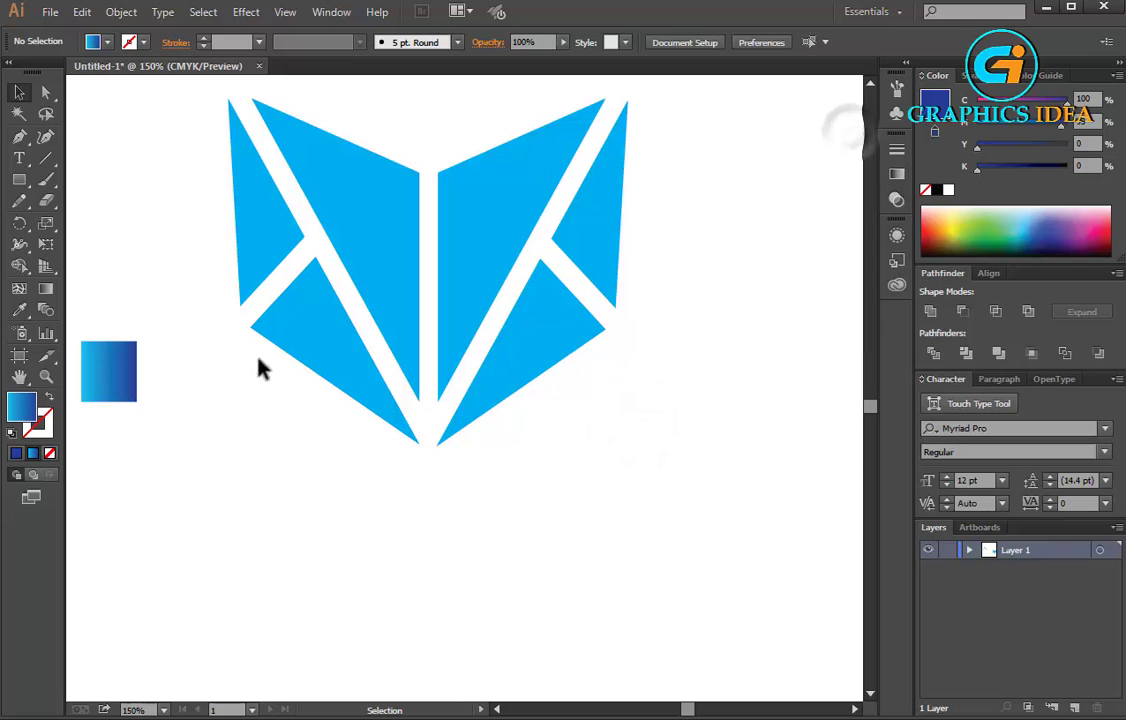
# - Apply the sample rectangle's gradient to the two inner shapes and run it from light at the top to dark at the bottom
pyautogui.click(108, 368)
pyautogui.click(388, 218)
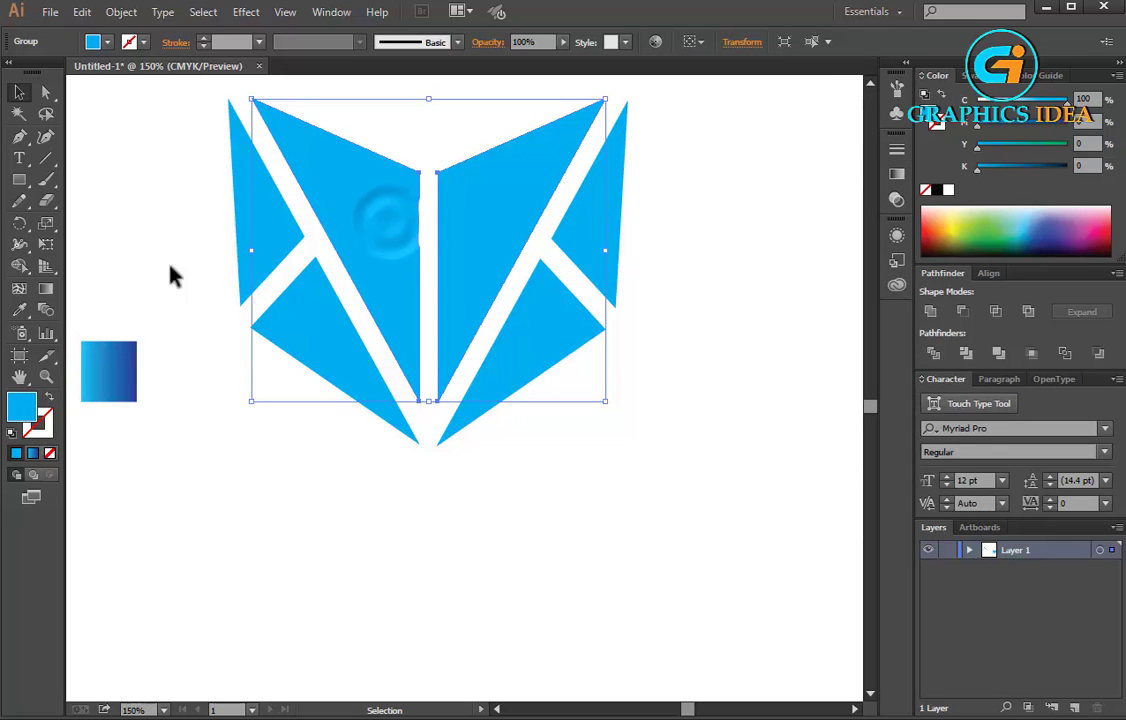
pyautogui.click(95, 355)
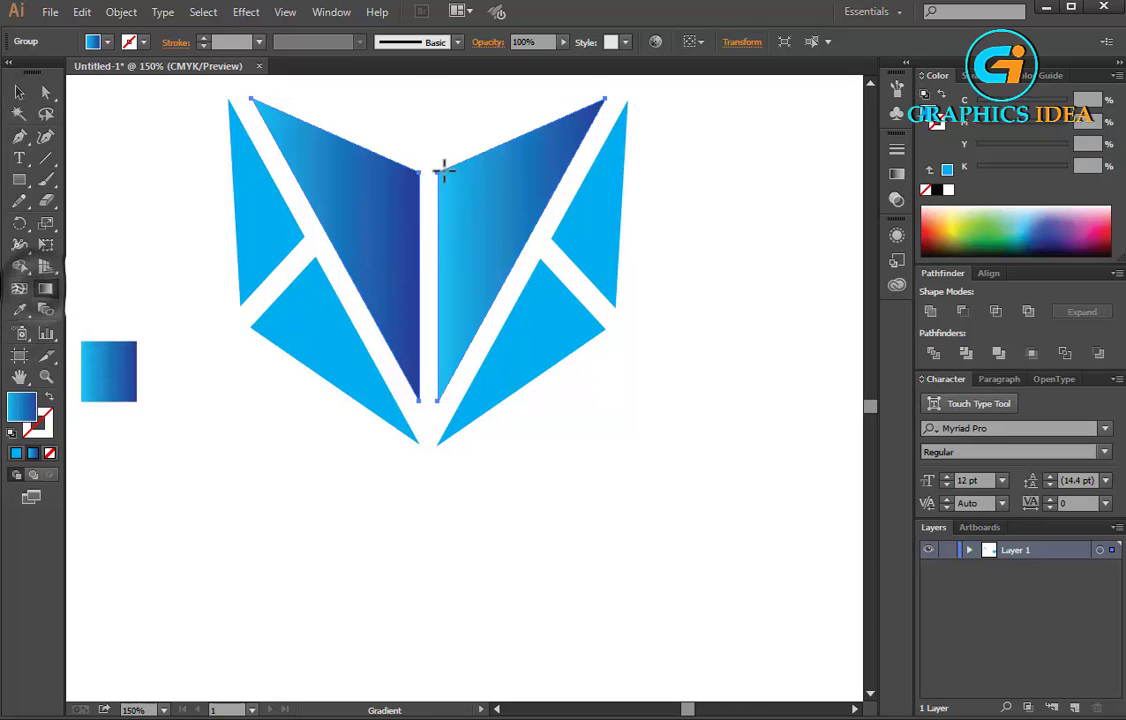
pyautogui.moveTo(425, 322); pyautogui.dragTo(428, 378)
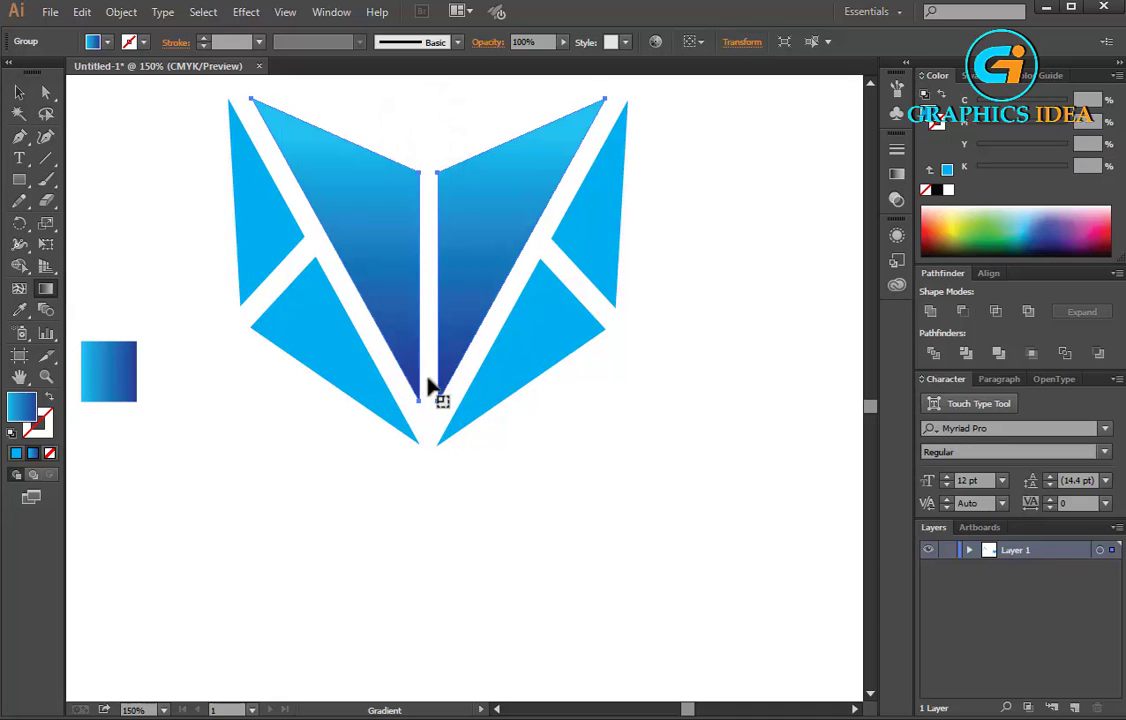
# - Shift the midpoint of the inner shapes' gradient to 74.63%
pyautogui.click(897, 175)
pyautogui.moveTo(800, 244); pyautogui.dragTo(802, 247)
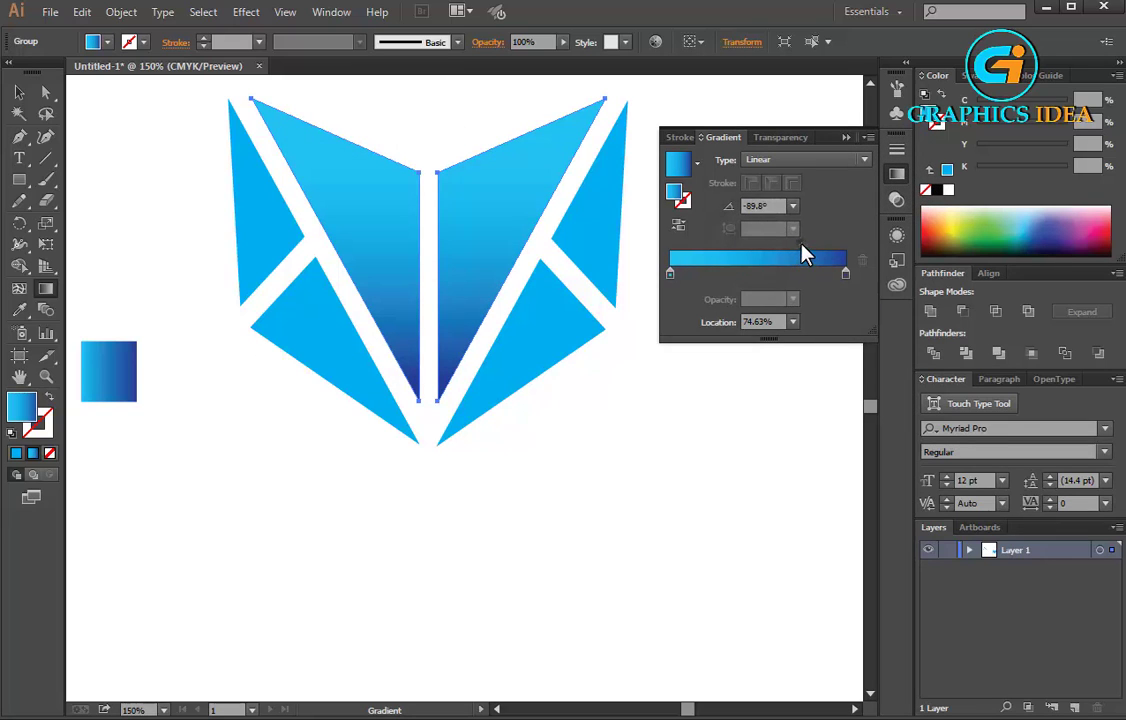
pyautogui.click(718, 374)
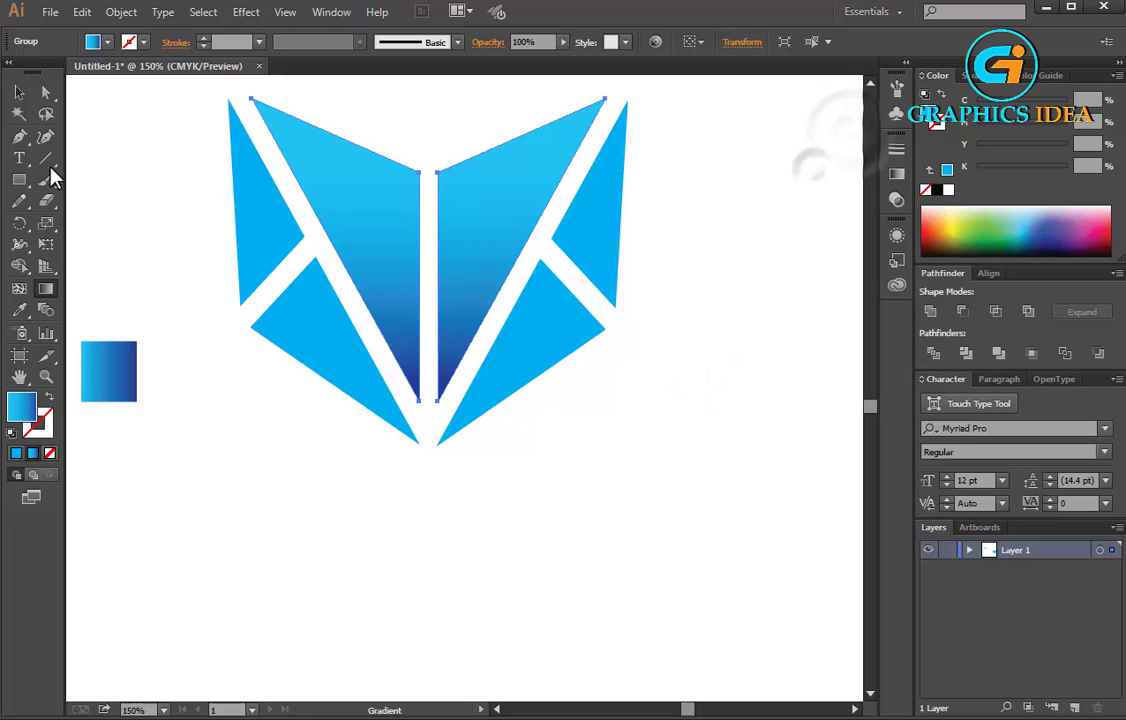
# - Copy the sample rectangle's gradient onto both the left and right outer groups
pyautogui.click(19, 91)
pyautogui.click(262, 300)
pyautogui.click(250, 230)
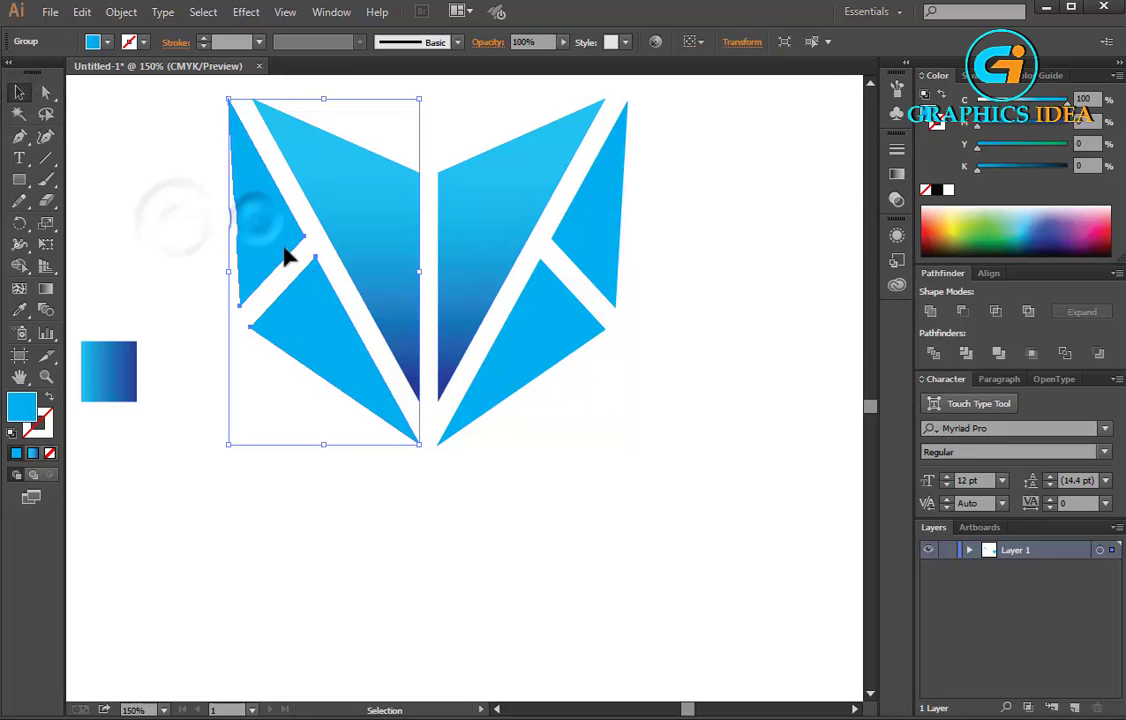
pyautogui.keyDown('shift'); pyautogui.click(528, 364); pyautogui.keyUp('shift')
pyautogui.click(19, 310)
pyautogui.click(110, 366)
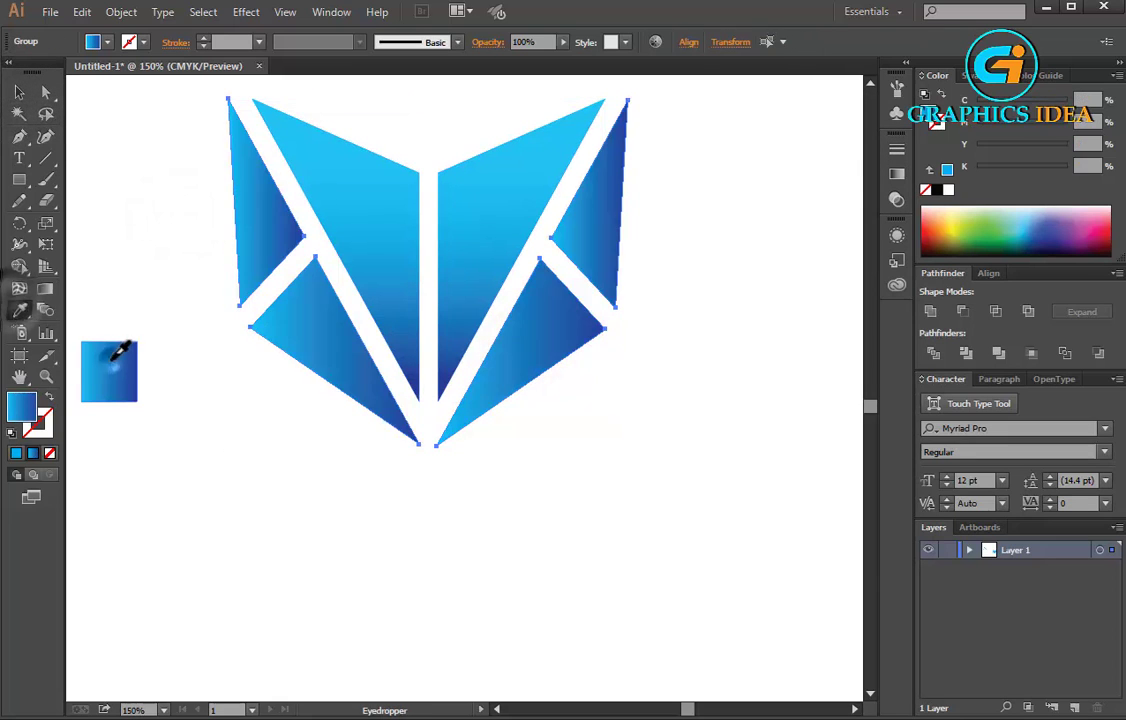
# - Run the outer groups' gradient from top to bottom as one span and set its midpoint to 77.59%
pyautogui.click(896, 201)
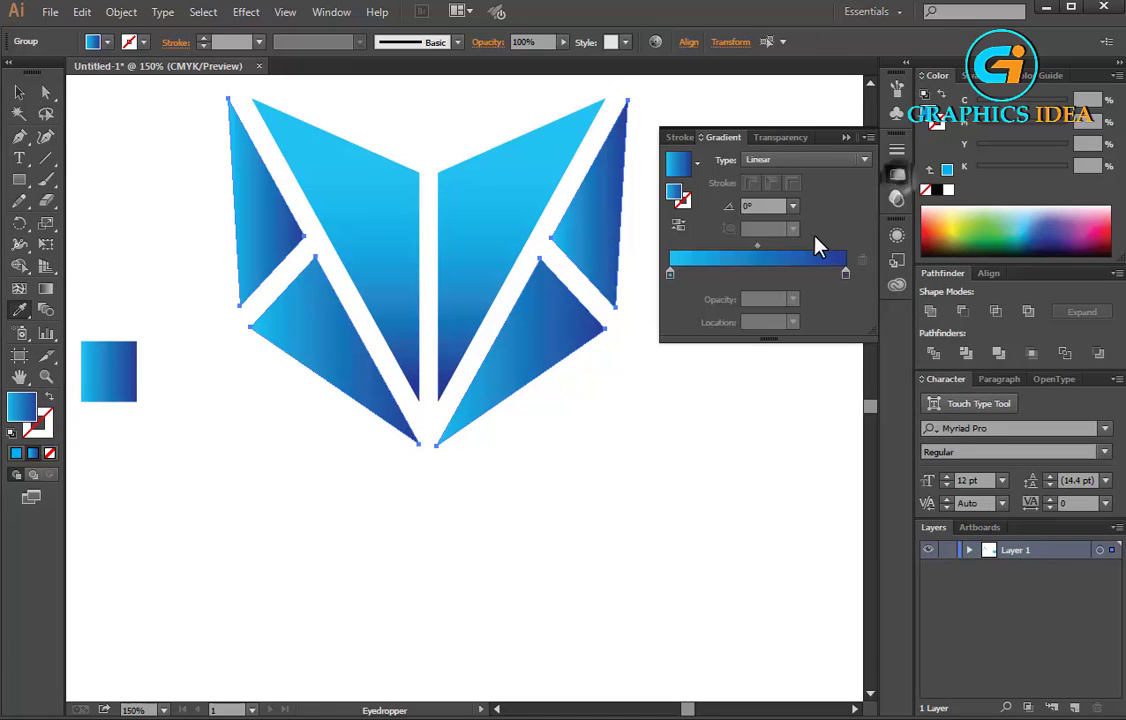
pyautogui.moveTo(758, 248); pyautogui.dragTo(799, 250)
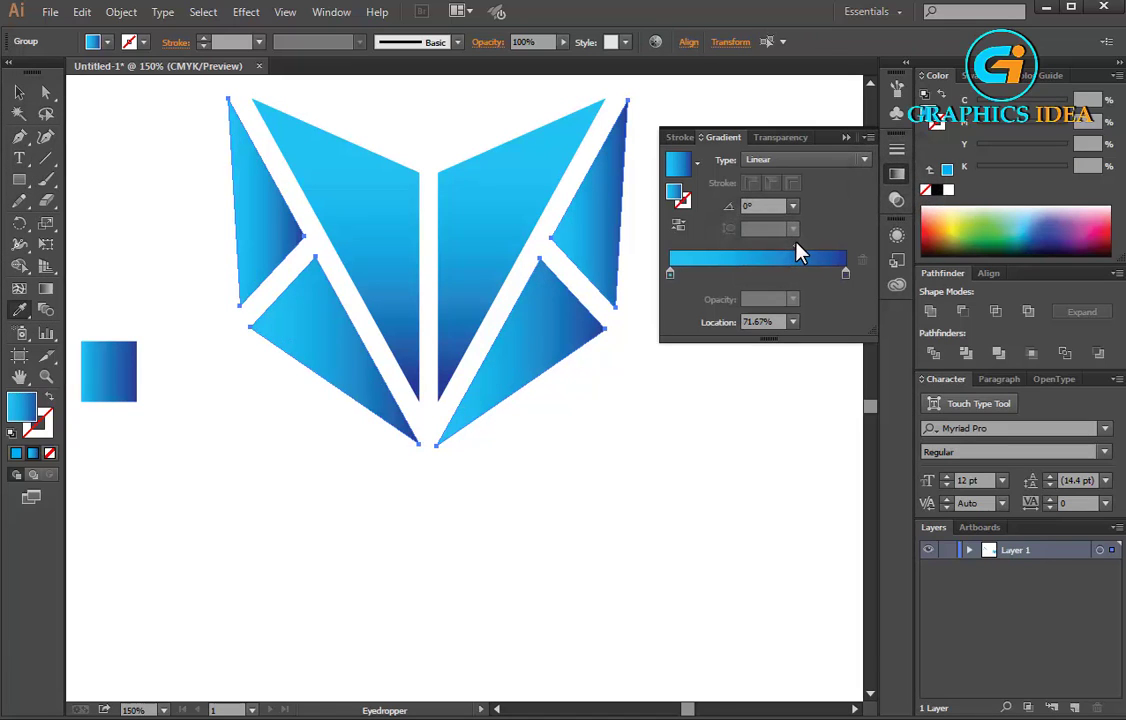
pyautogui.click(44, 289)
pyautogui.moveTo(439, 130)
pyautogui.mouseDown()
pyautogui.moveTo(455, 287)
pyautogui.moveTo(432, 435)
pyautogui.mouseUp()
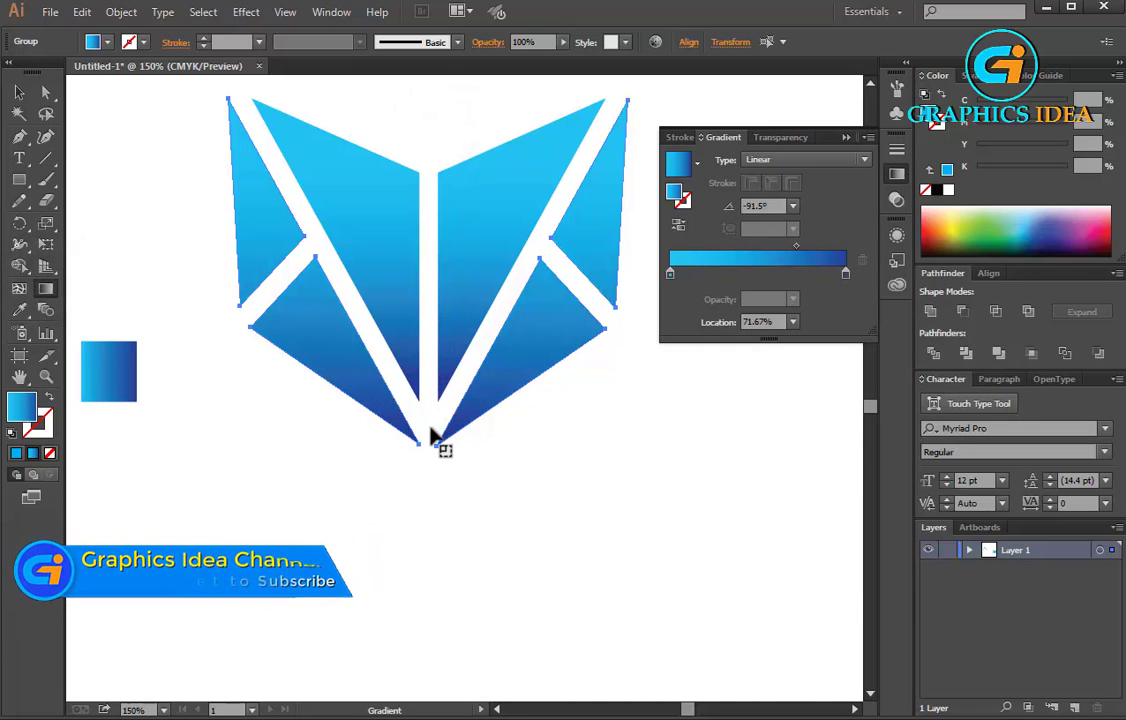
pyautogui.moveTo(797, 245); pyautogui.dragTo(807, 245)
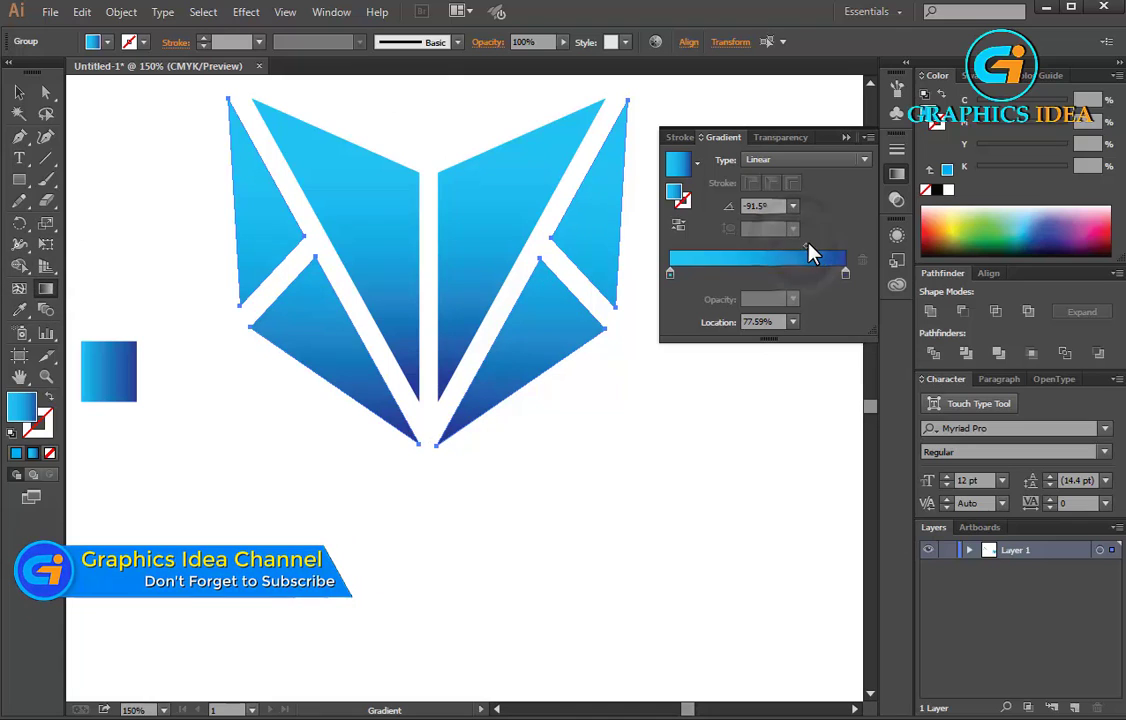
pyautogui.click(18, 92)
pyautogui.click(848, 137)
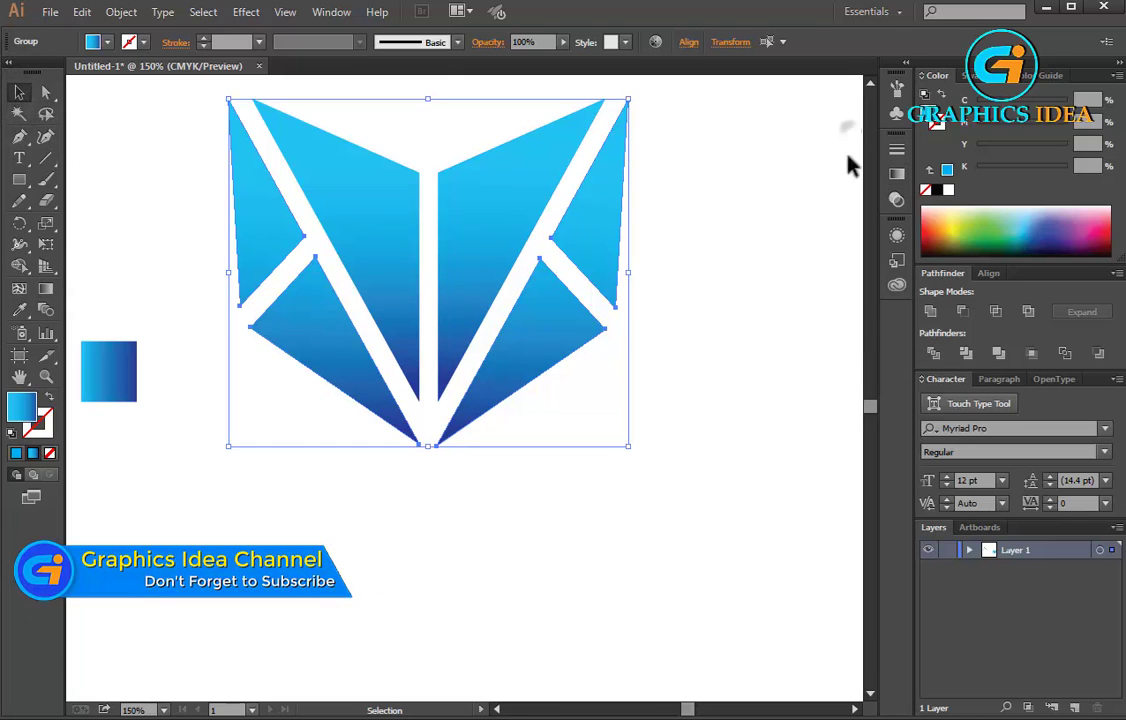
pyautogui.click(799, 244)
# - Add the text "Business Logo" at 72 pt below the logo shapes
pyautogui.moveTo(410, 310); pyautogui.dragTo(458, 322)
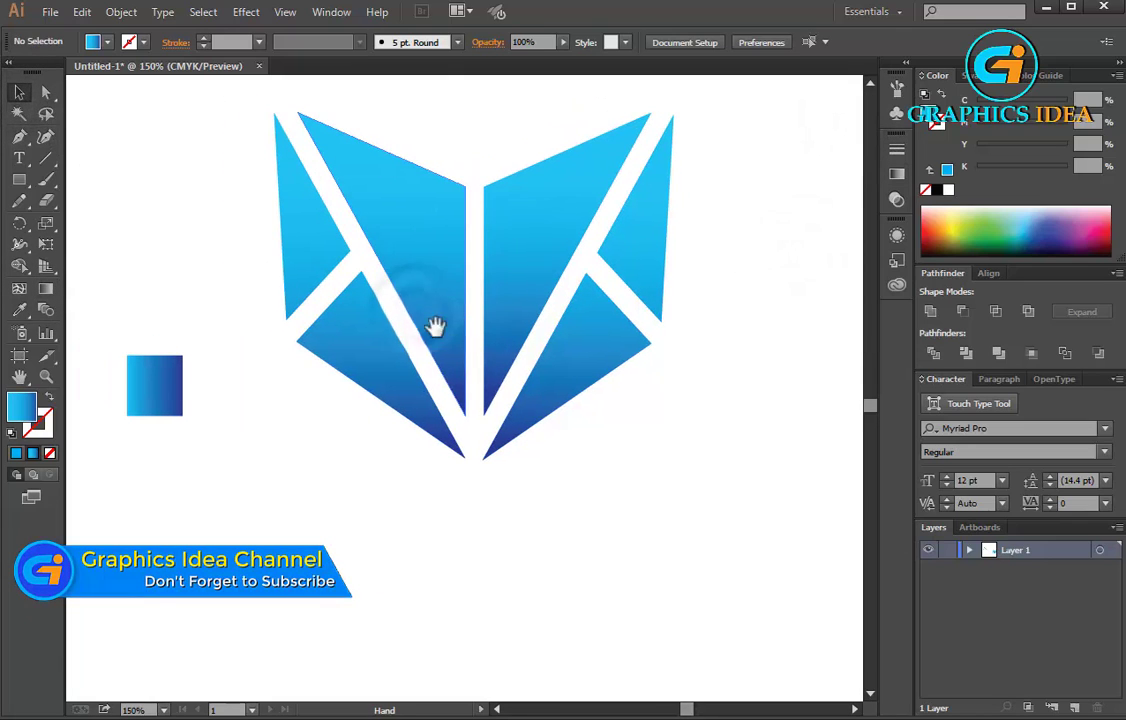
pyautogui.click(19, 158)
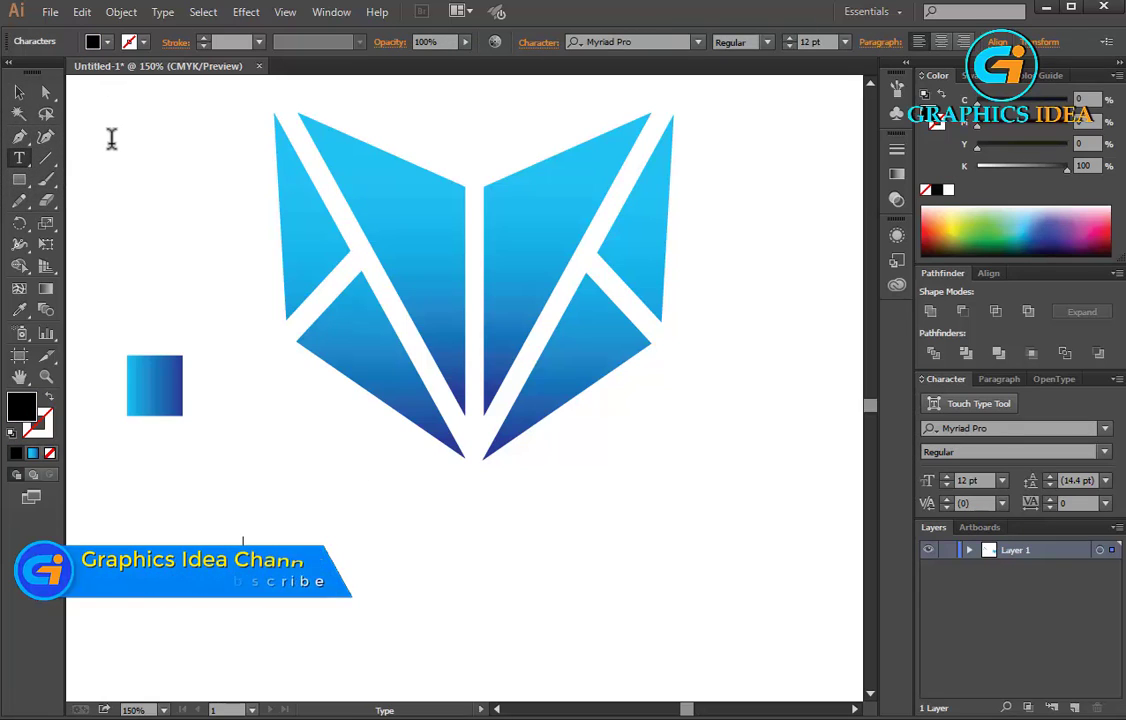
pyautogui.click(845, 50)
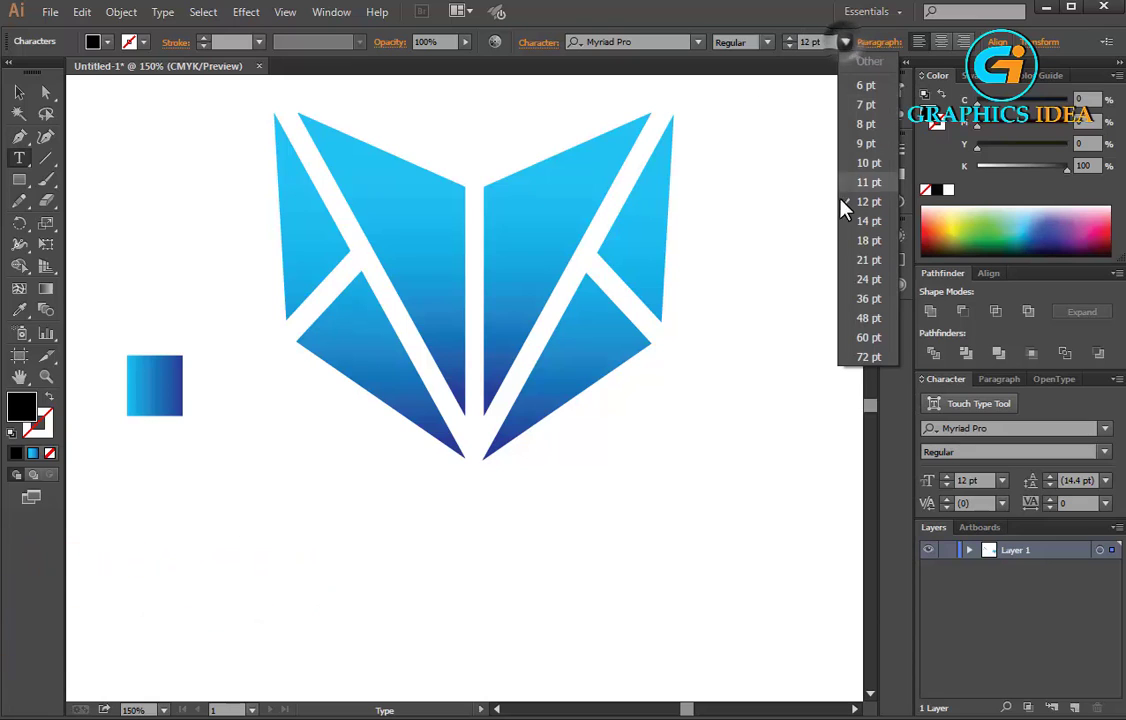
pyautogui.click(862, 260)
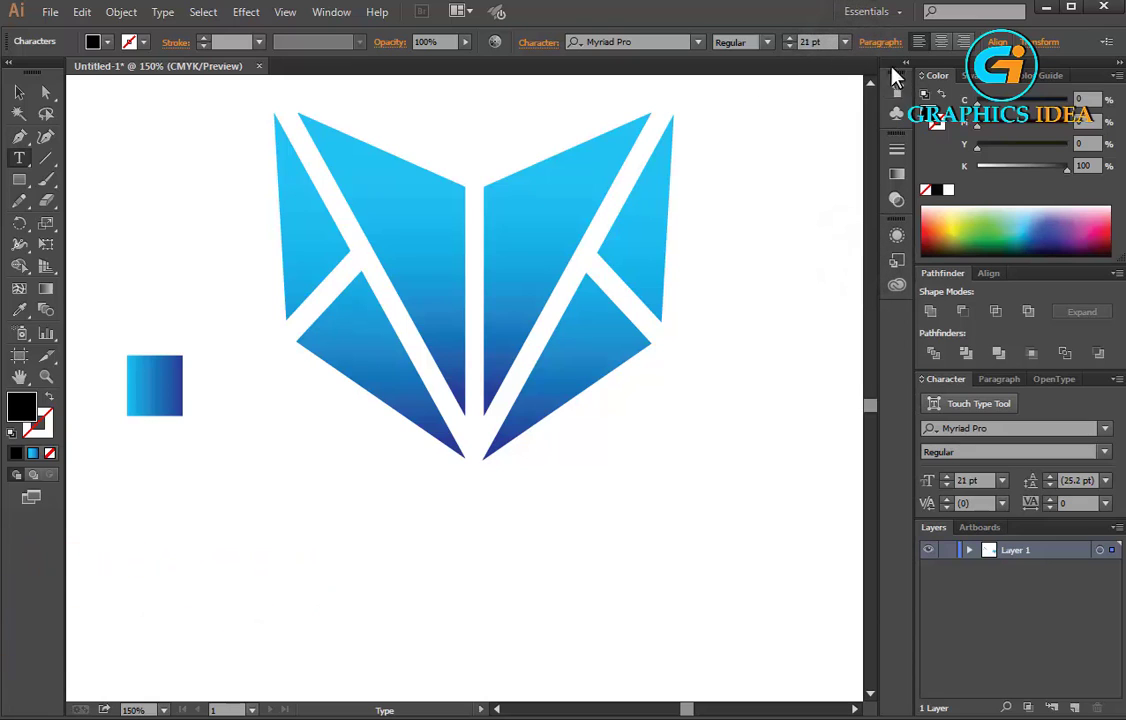
pyautogui.click(845, 42)
pyautogui.click(858, 353)
pyautogui.press('BackSpace')
pyautogui.write('Business')
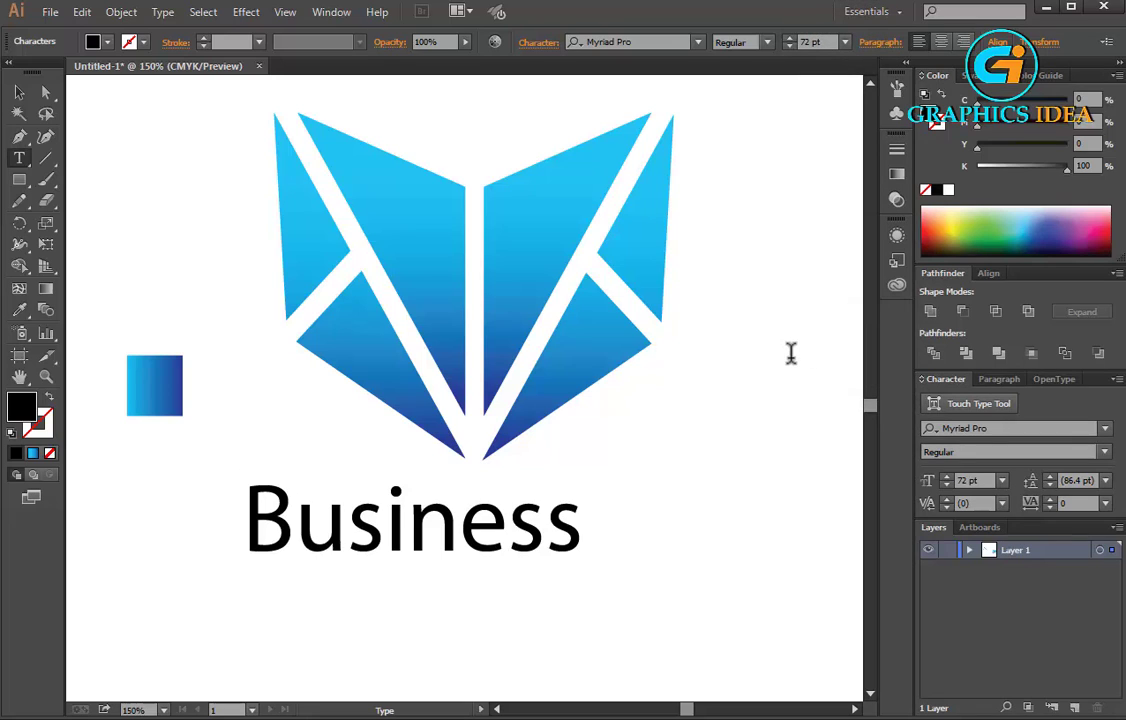
pyautogui.write(' Logo')
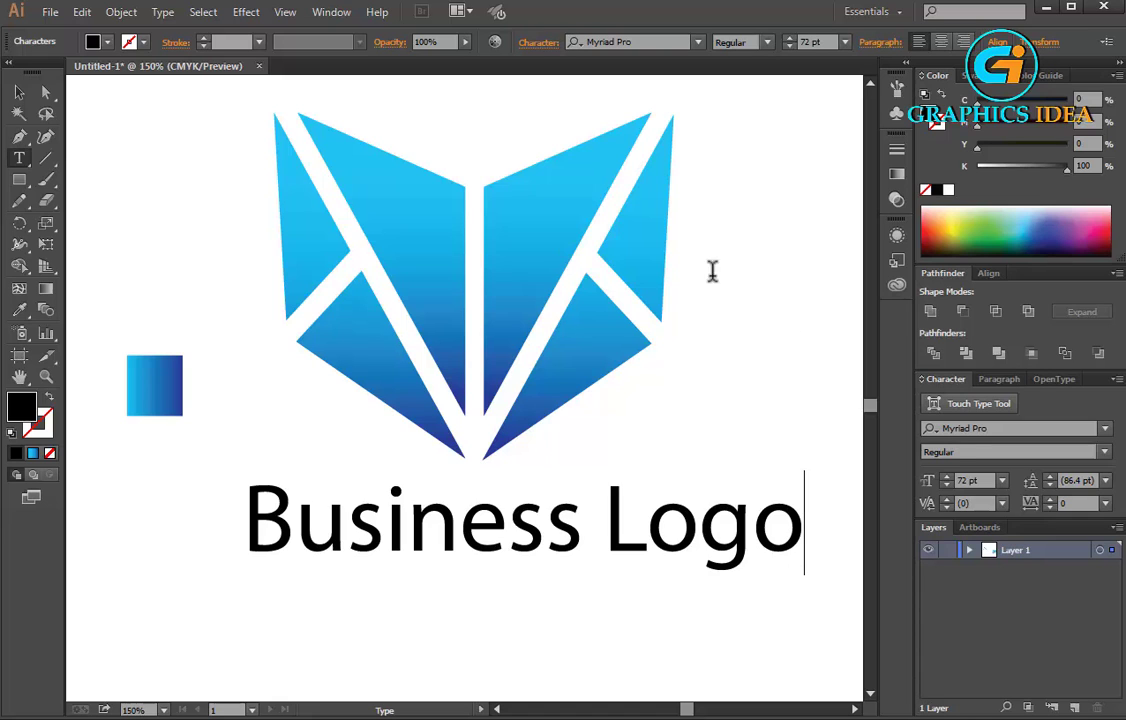
pyautogui.click(19, 92)
# - Convert the "Business Logo" text to uppercase and center it below the logo shapes
pyautogui.click(162, 12)
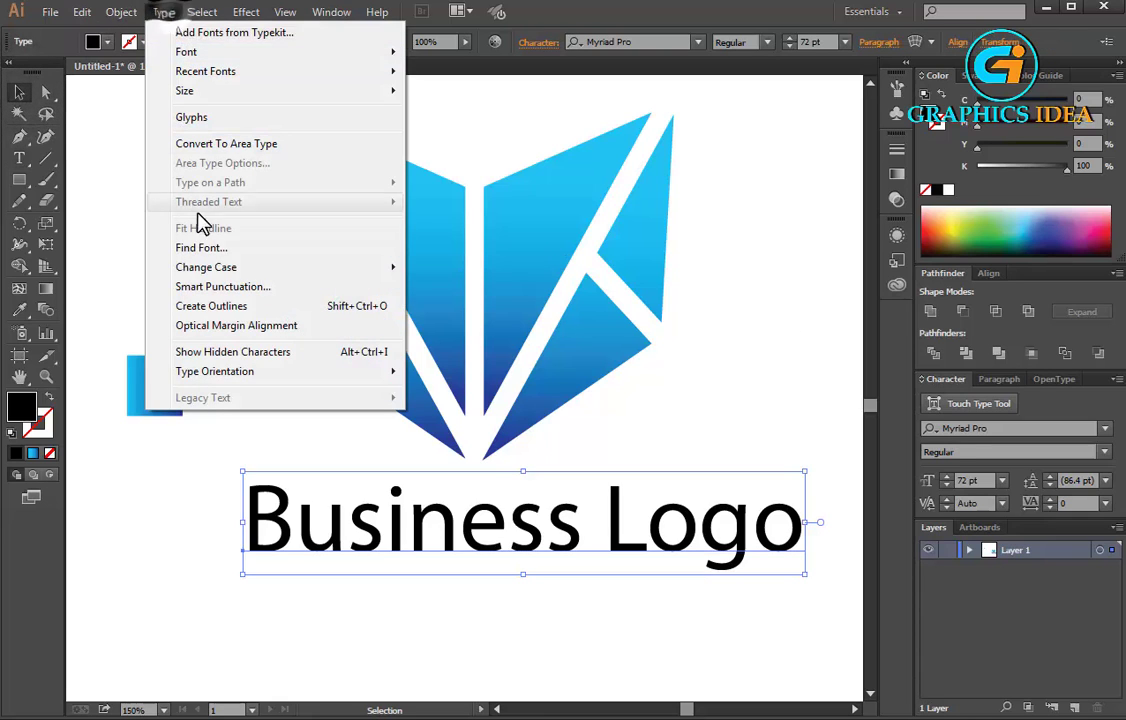
pyautogui.moveTo(330, 267)
pyautogui.click(488, 268)
pyautogui.moveTo(632, 489); pyautogui.dragTo(518, 490)
pyautogui.moveTo(550, 491); pyautogui.dragTo(560, 491)
pyautogui.moveTo(585, 491); pyautogui.dragTo(596, 527)
# - Delete the gradient sample rectangle beside the logo
pyautogui.hotkey('ctrl', '-')
pyautogui.click(303, 425)
pyautogui.press('Delete')
# - Try several fonts on the logo text, including Niagara Solid, Nyala and Oswald Regular, and set it to Palatino Linotype Bold
pyautogui.click(472, 548)
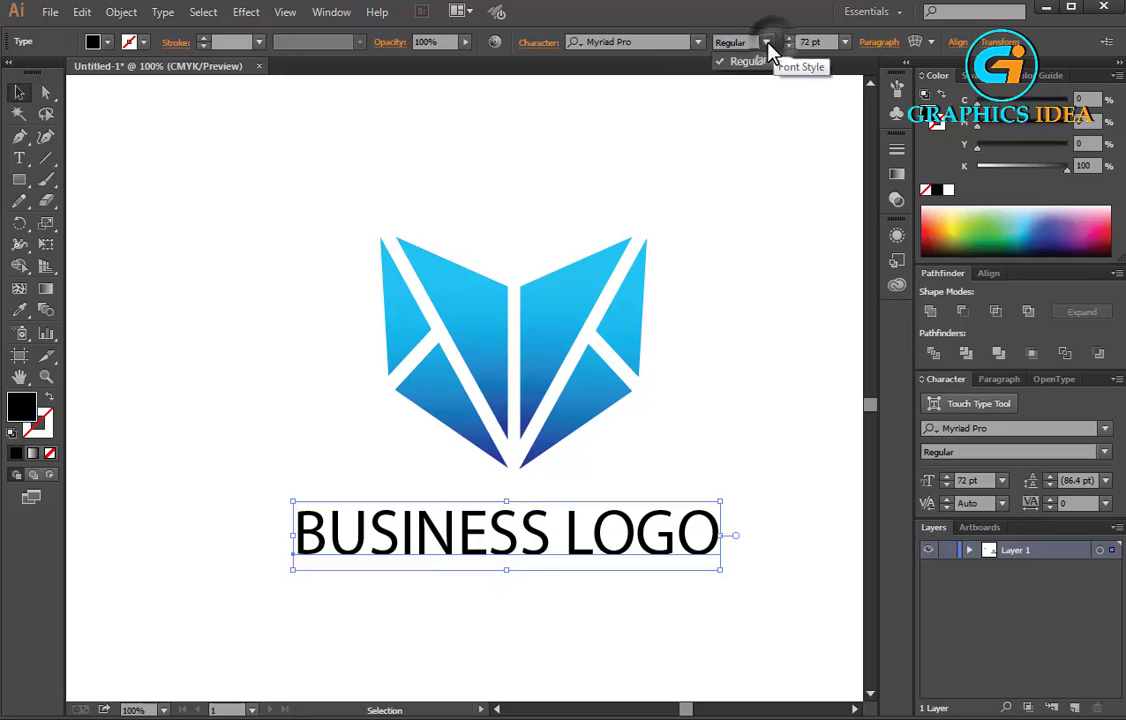
pyautogui.click(648, 42)
pyautogui.press('Down')
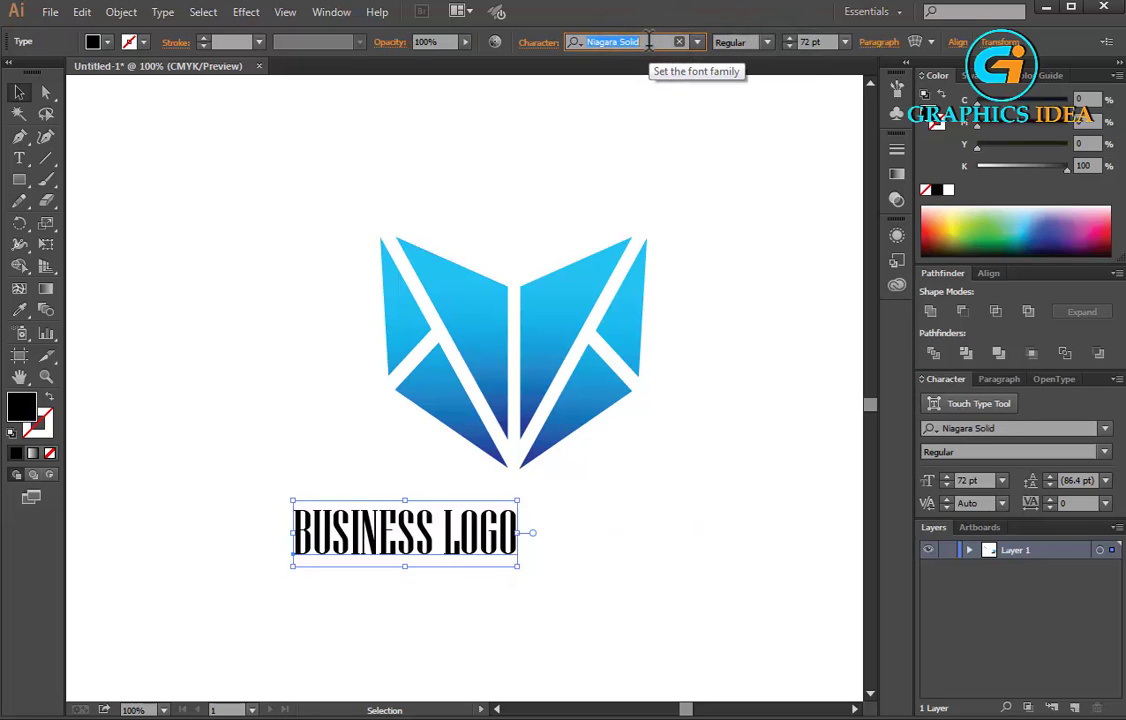
pyautogui.press('Down')
pyautogui.press('Up')
pyautogui.click(733, 42)
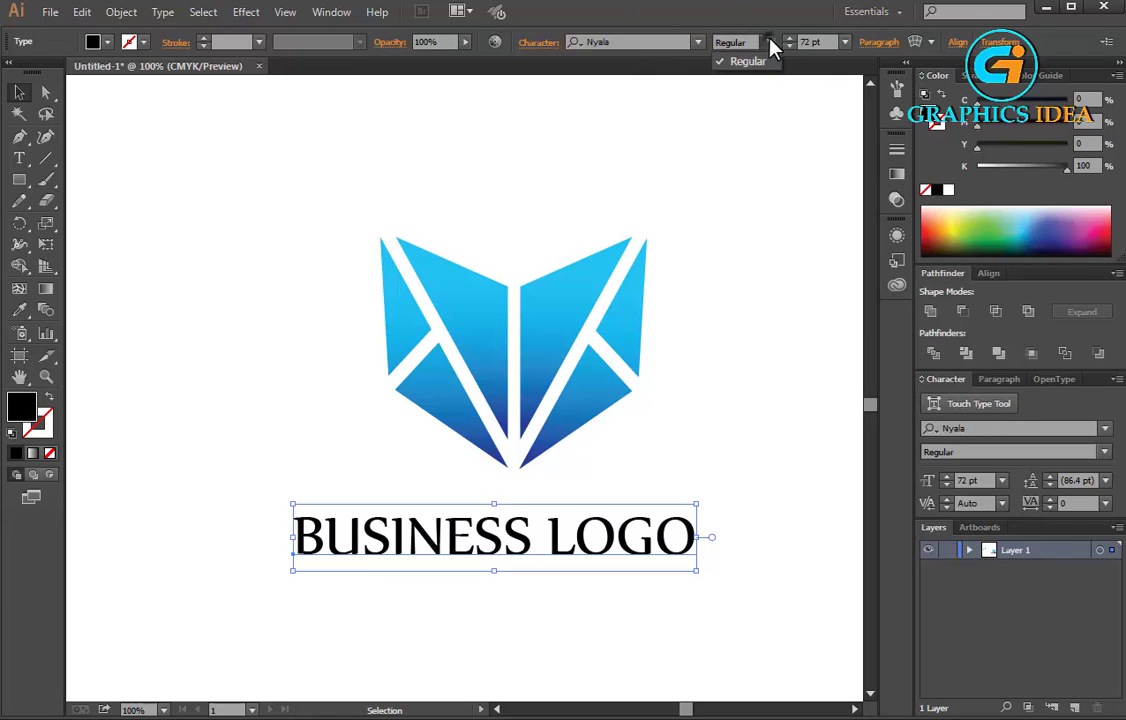
pyautogui.click(636, 42)
pyautogui.press('Down')
pyautogui.press('Down')
pyautogui.press('Down')
pyautogui.press('Down')
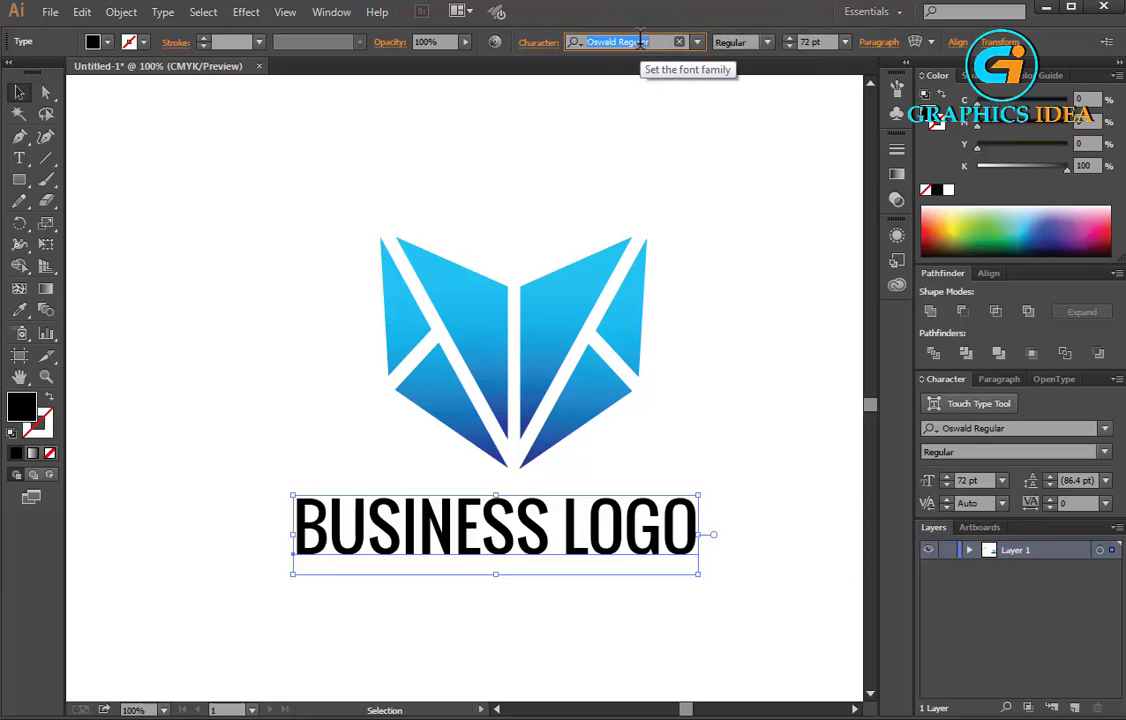
pyautogui.click(760, 42)
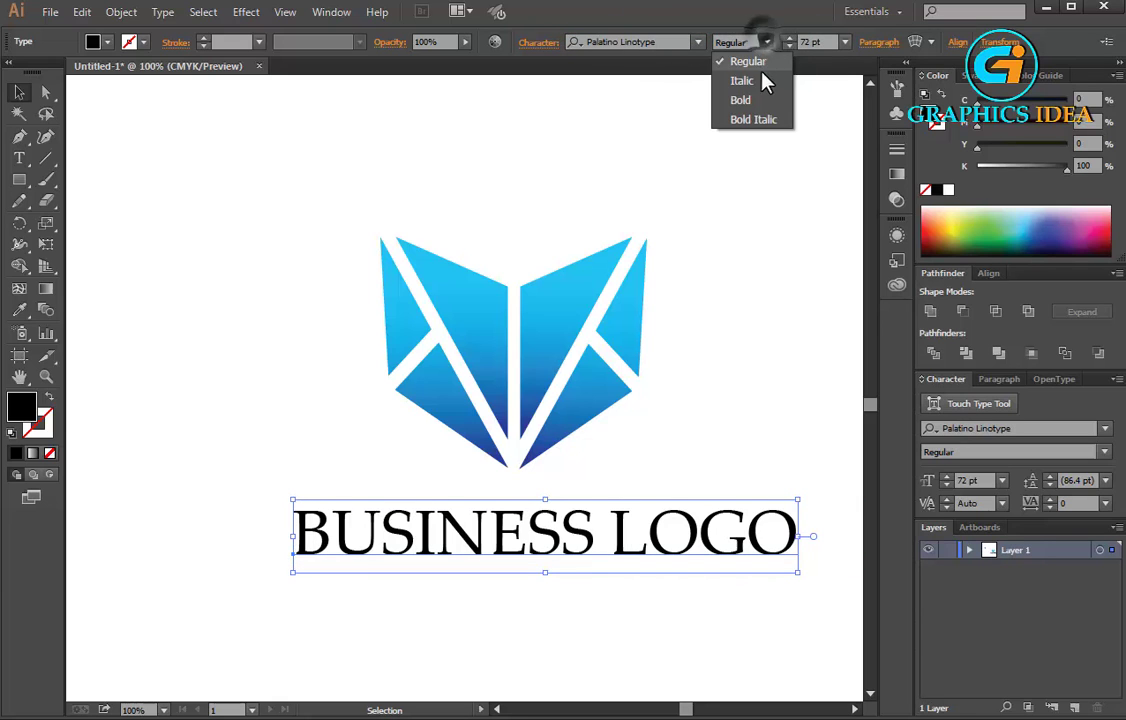
pyautogui.click(743, 100)
# - Move the bold text up and center it close beneath the logo shapes
pyautogui.click(749, 201)
pyautogui.moveTo(630, 529); pyautogui.dragTo(580, 502)
pyautogui.click(490, 568)
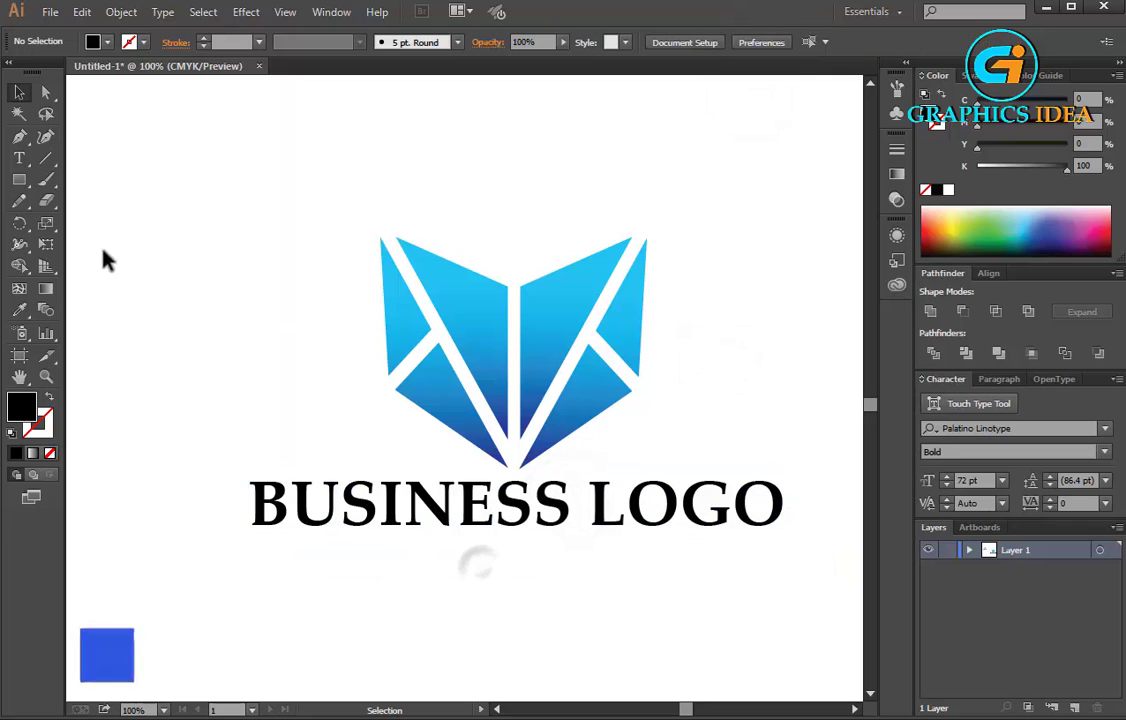